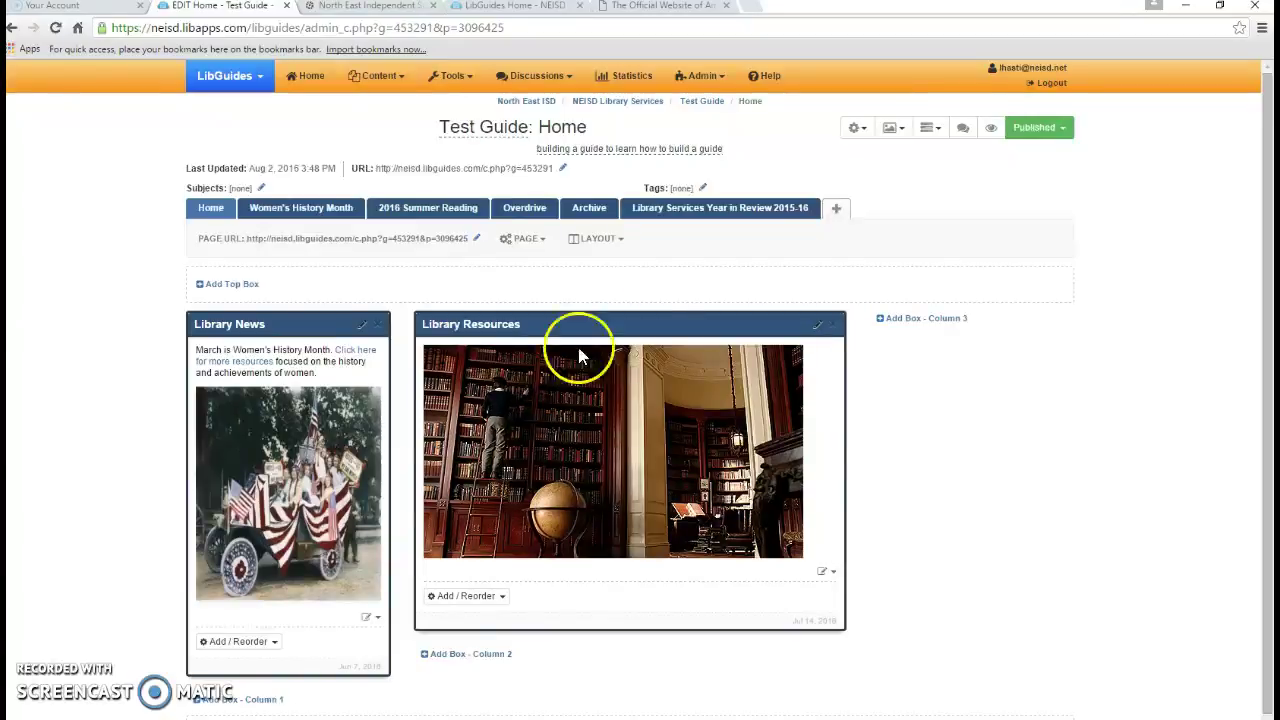
Step: Leave the Test Guide editor and bring up the LibGuides Home dashboard
click(516, 8)
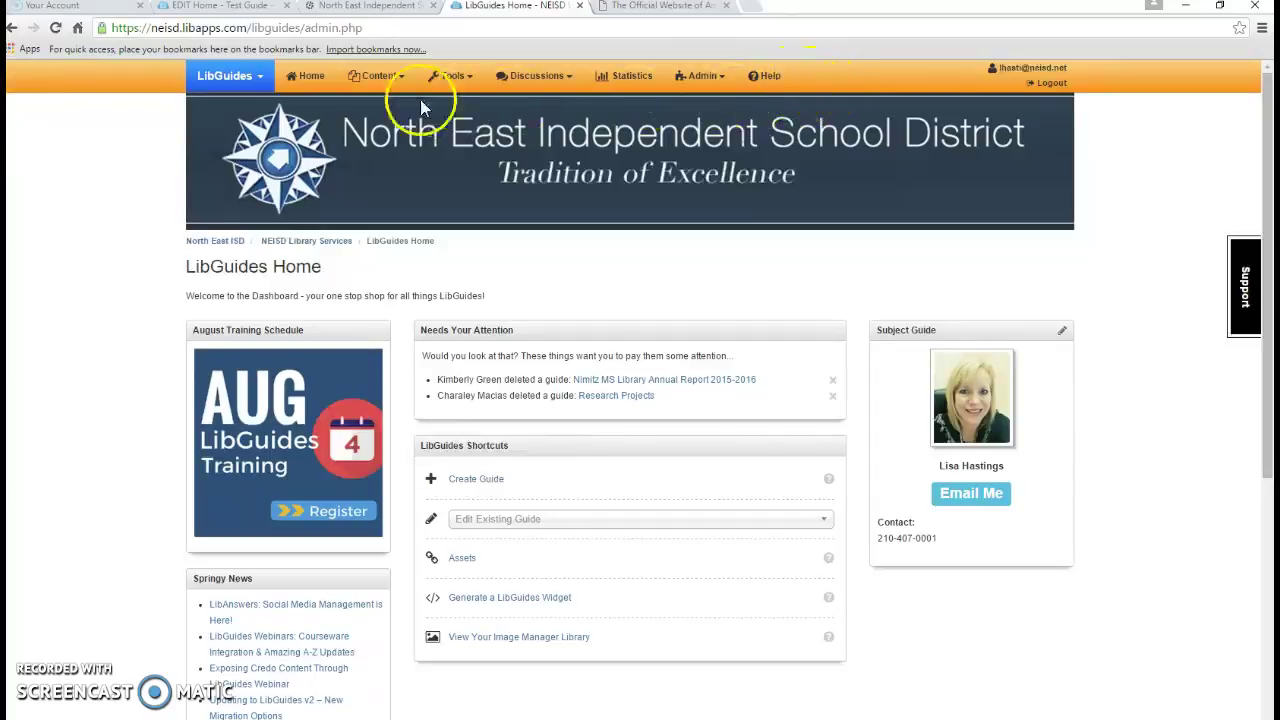
Step: Start a new guide from the Create Guide shortcut, then go back to the Test Guide: Home editor
click(463, 484)
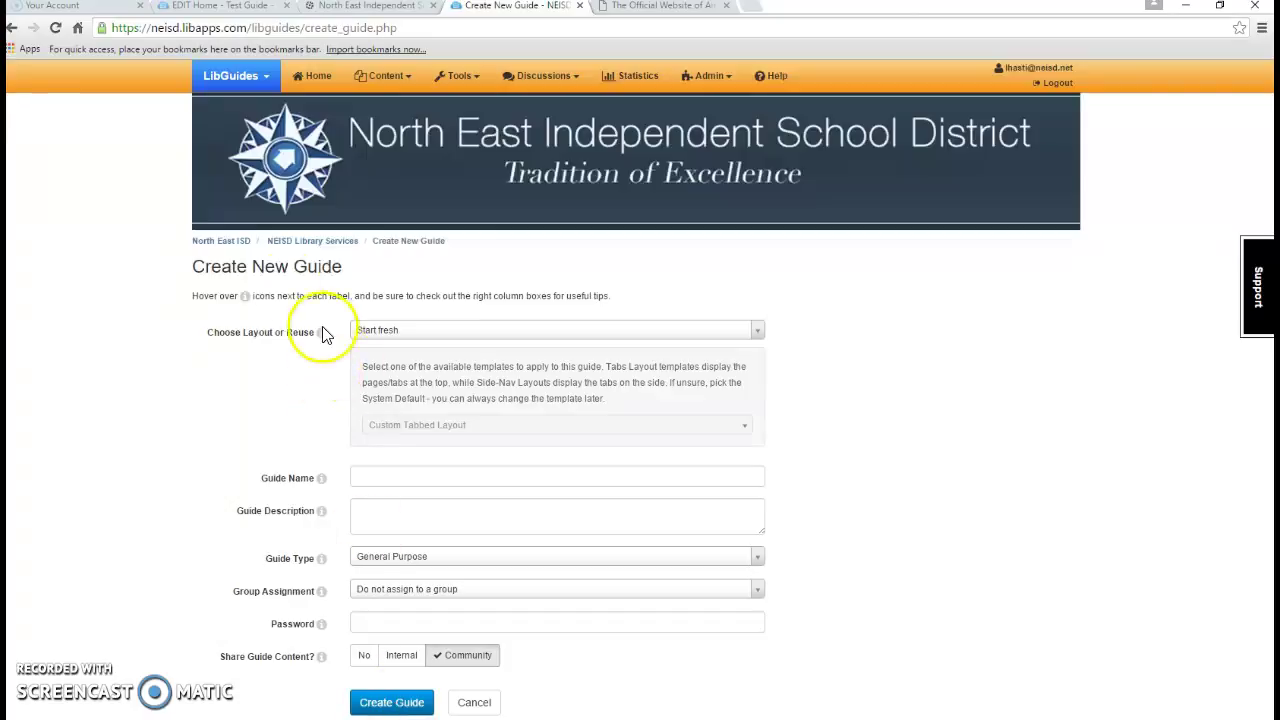
click(212, 6)
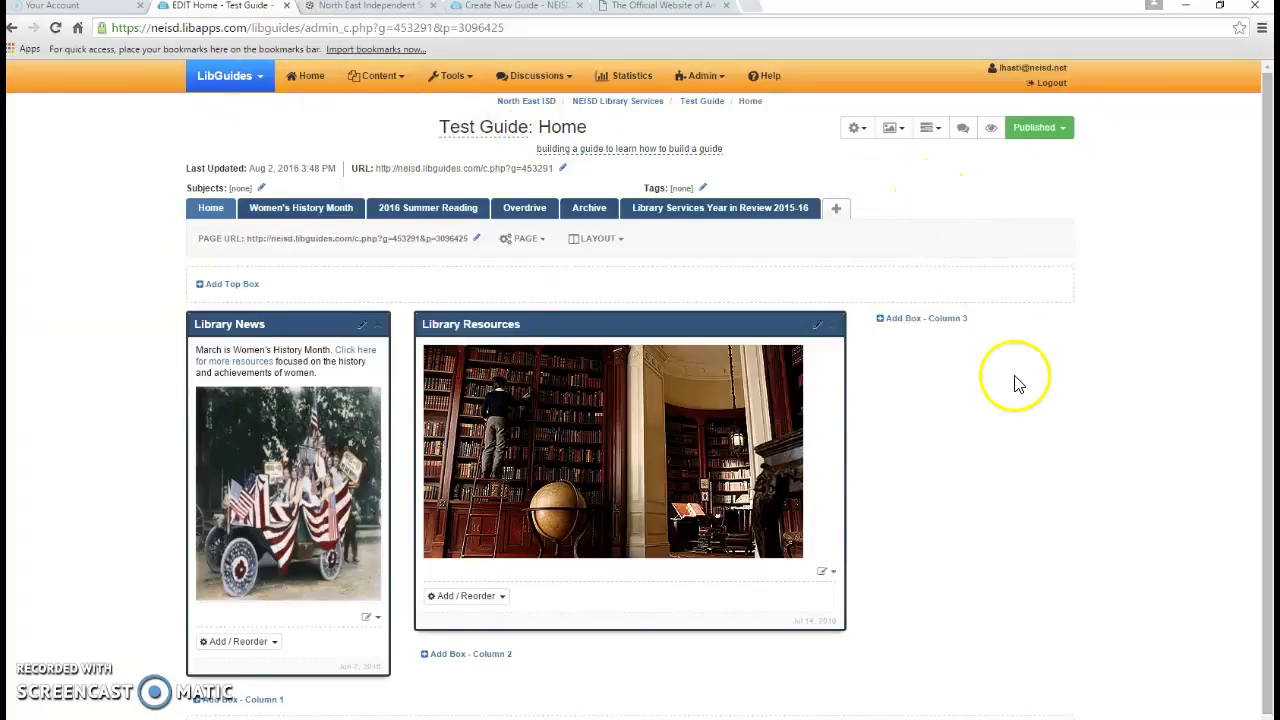
Step: Add a hidden draft page 'Test page' under Library Services Year in Review 2015-16
click(838, 213)
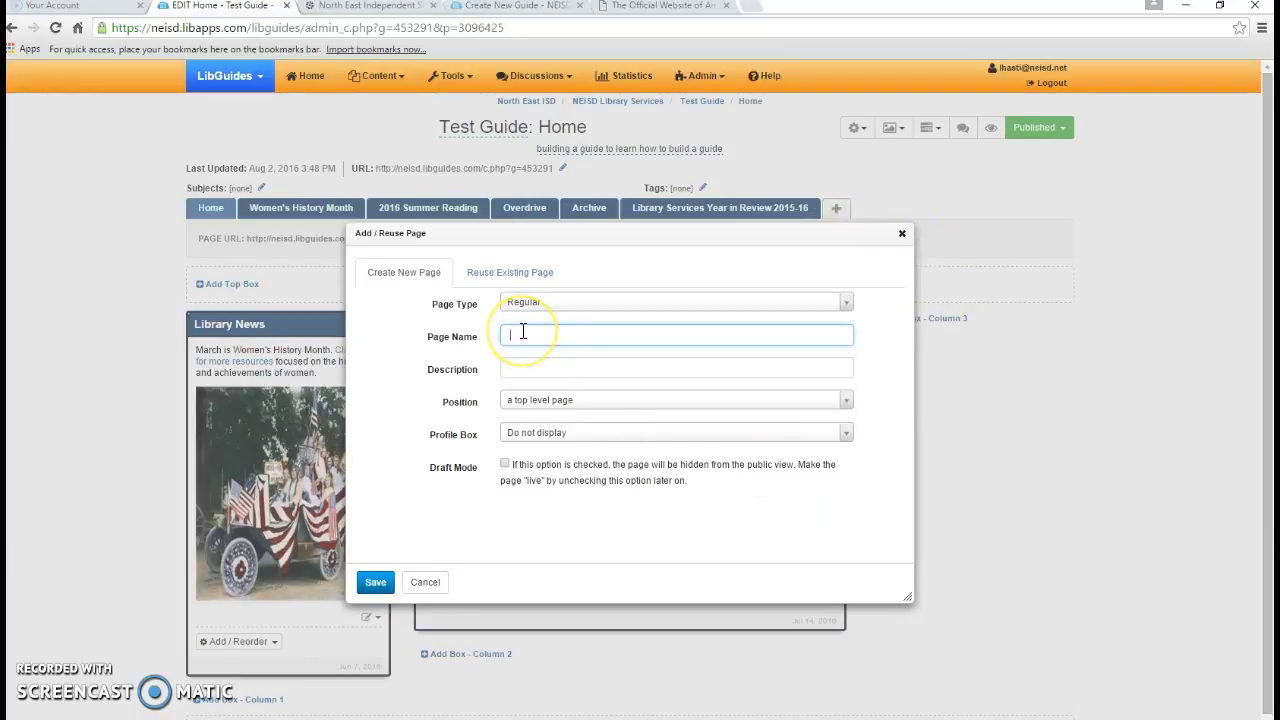
text(Test page)
click(525, 366)
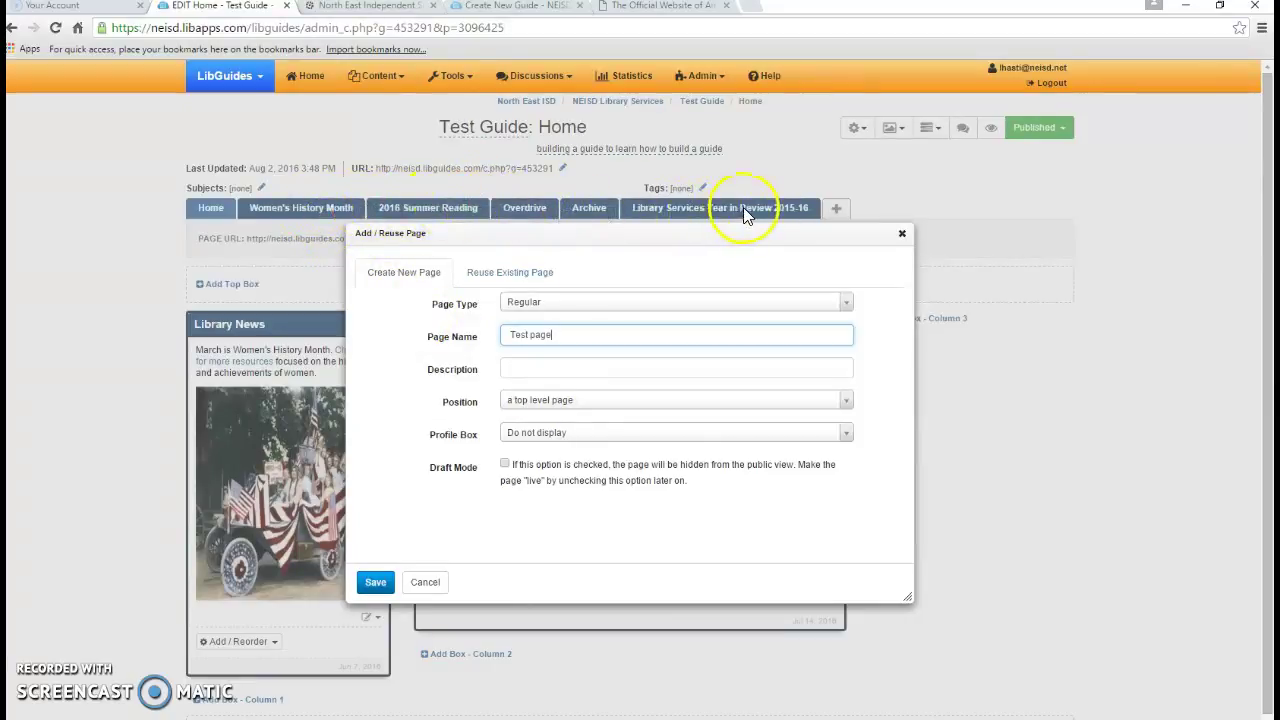
click(838, 410)
drag(844, 478, 829, 522)
click(603, 585)
click(617, 580)
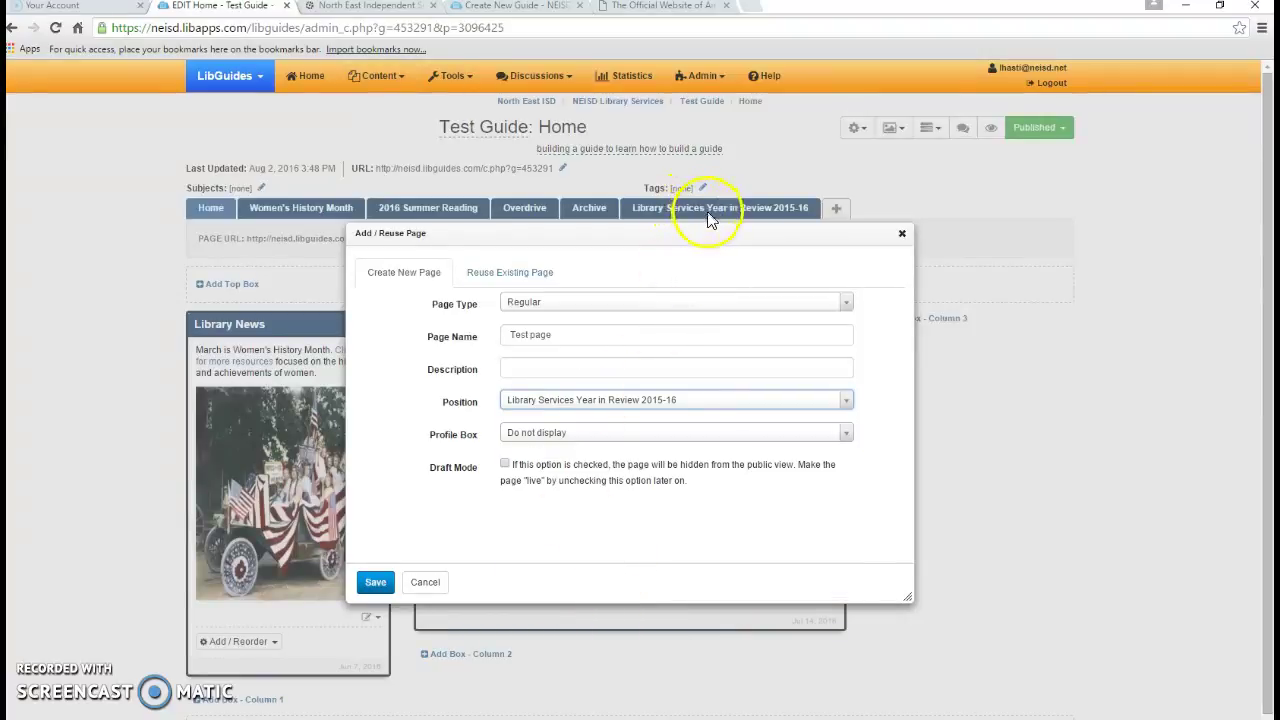
click(505, 463)
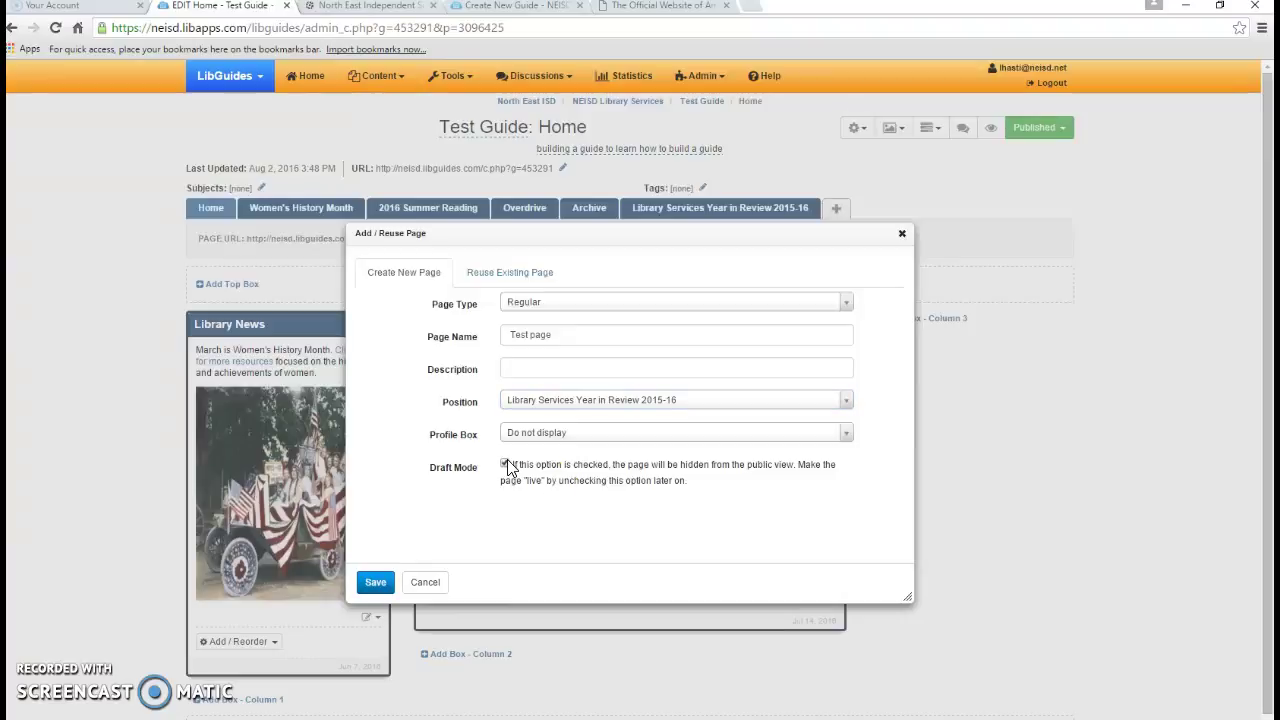
click(373, 586)
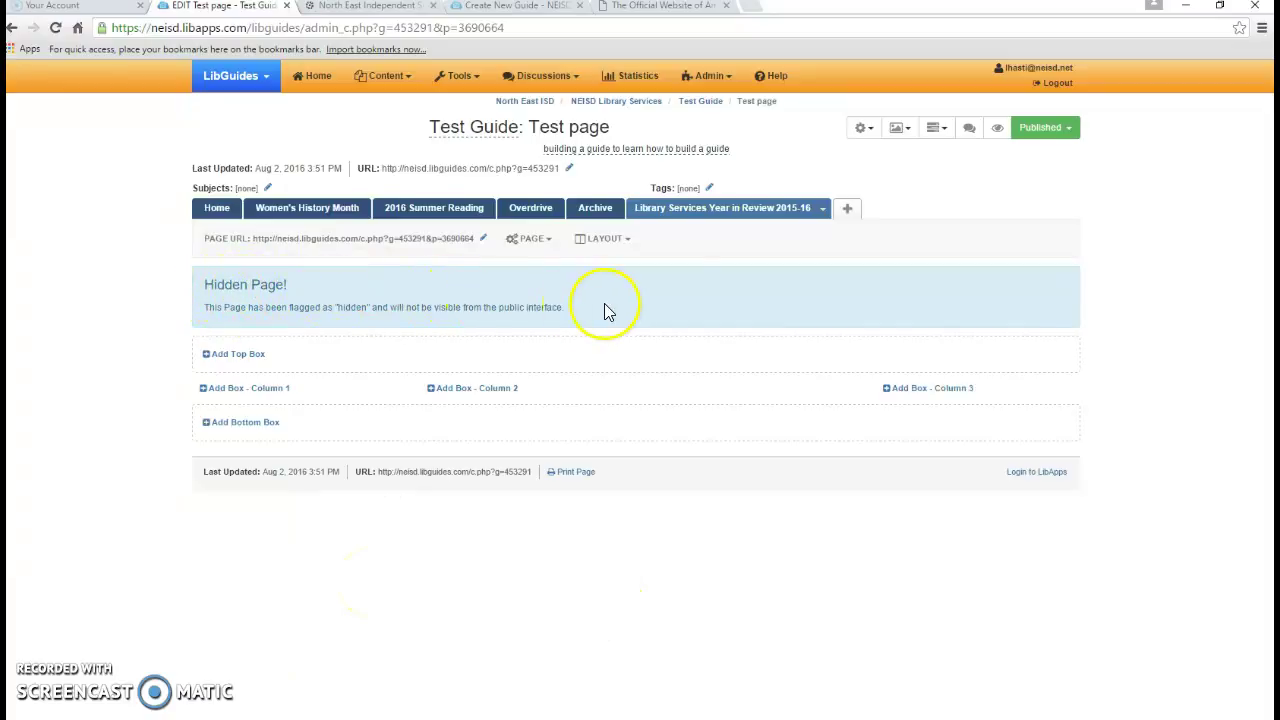
mouse_move(667, 220)
click(625, 241)
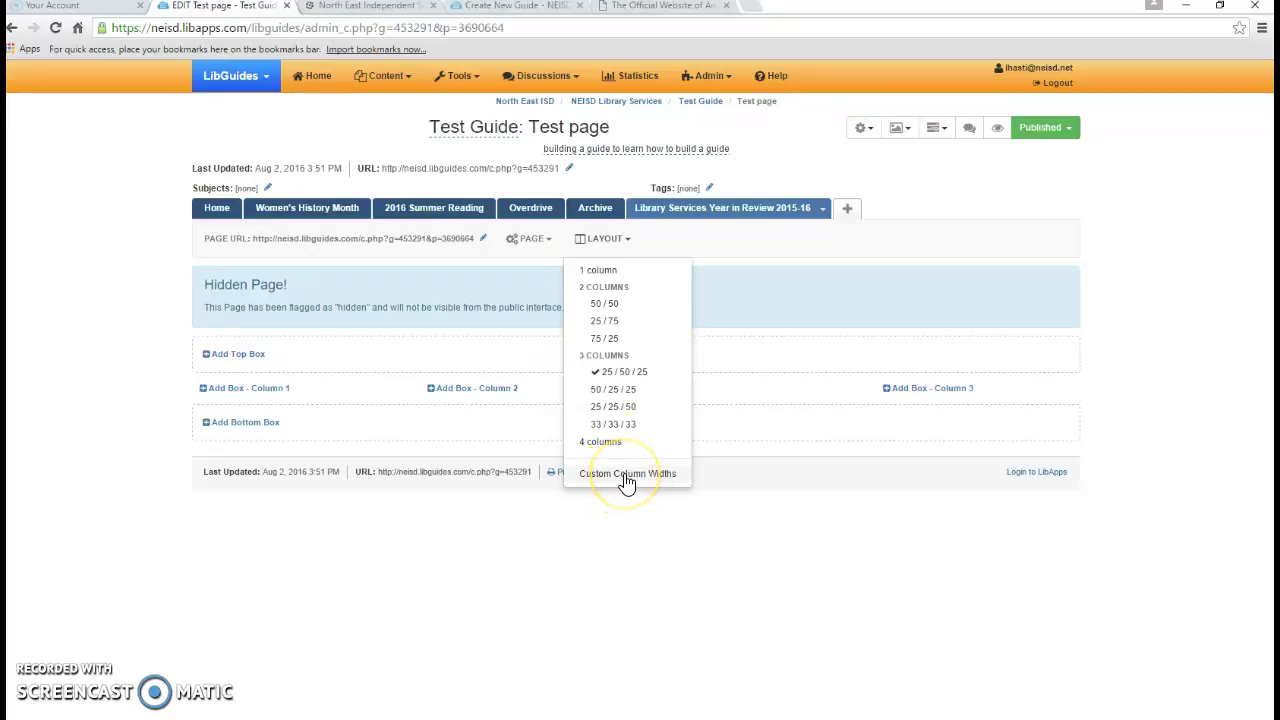
click(629, 378)
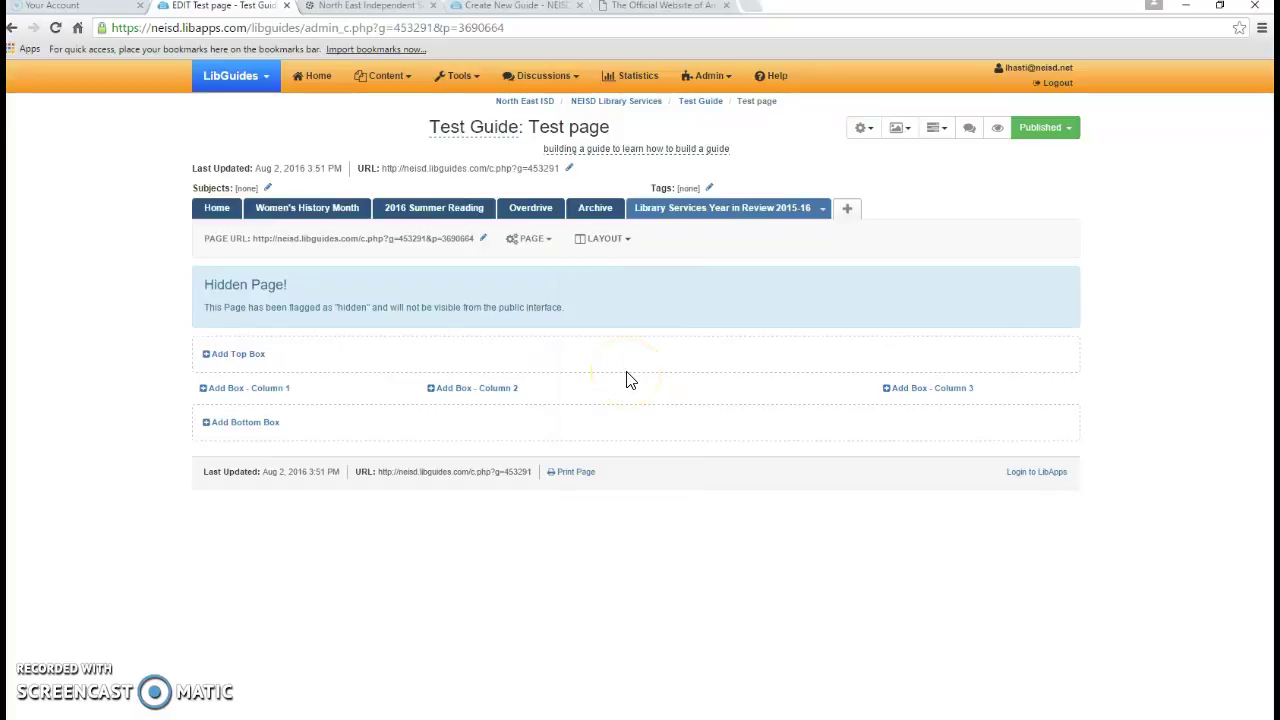
Step: Create a box named 'Text Box' in column 2, reviewing the Gallery and Profile box types first
click(483, 398)
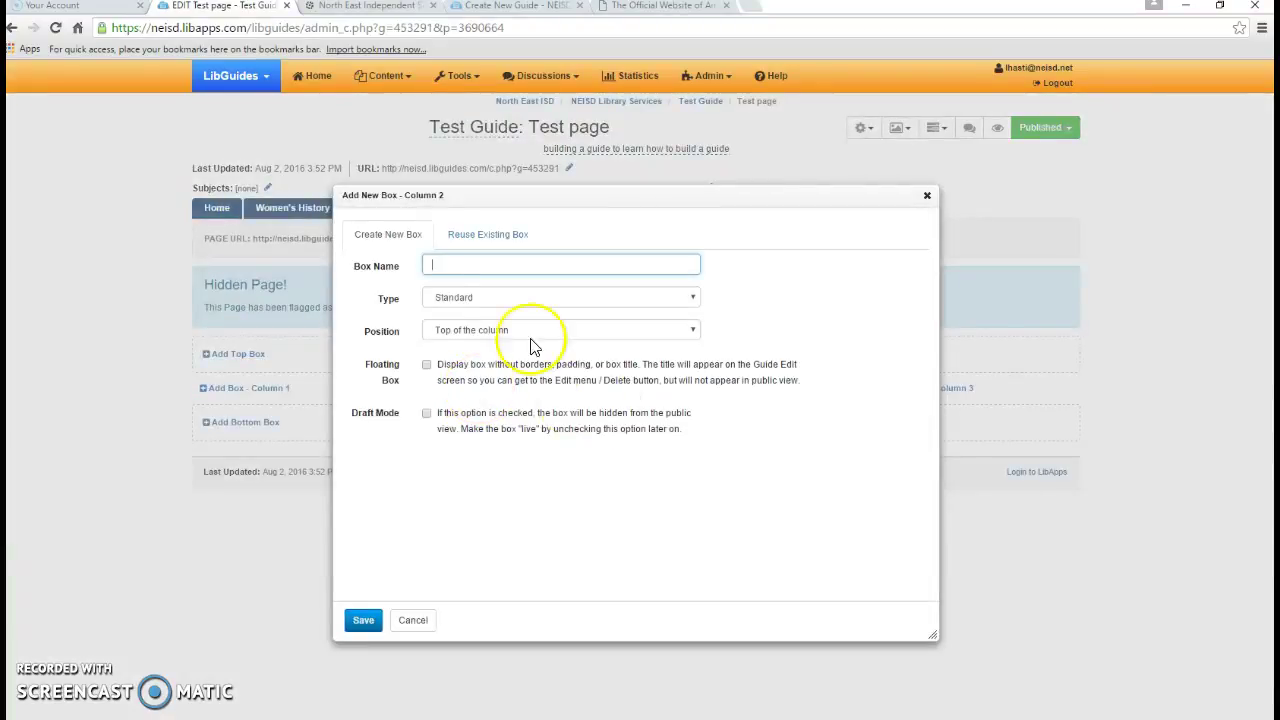
click(443, 261)
text(Test)
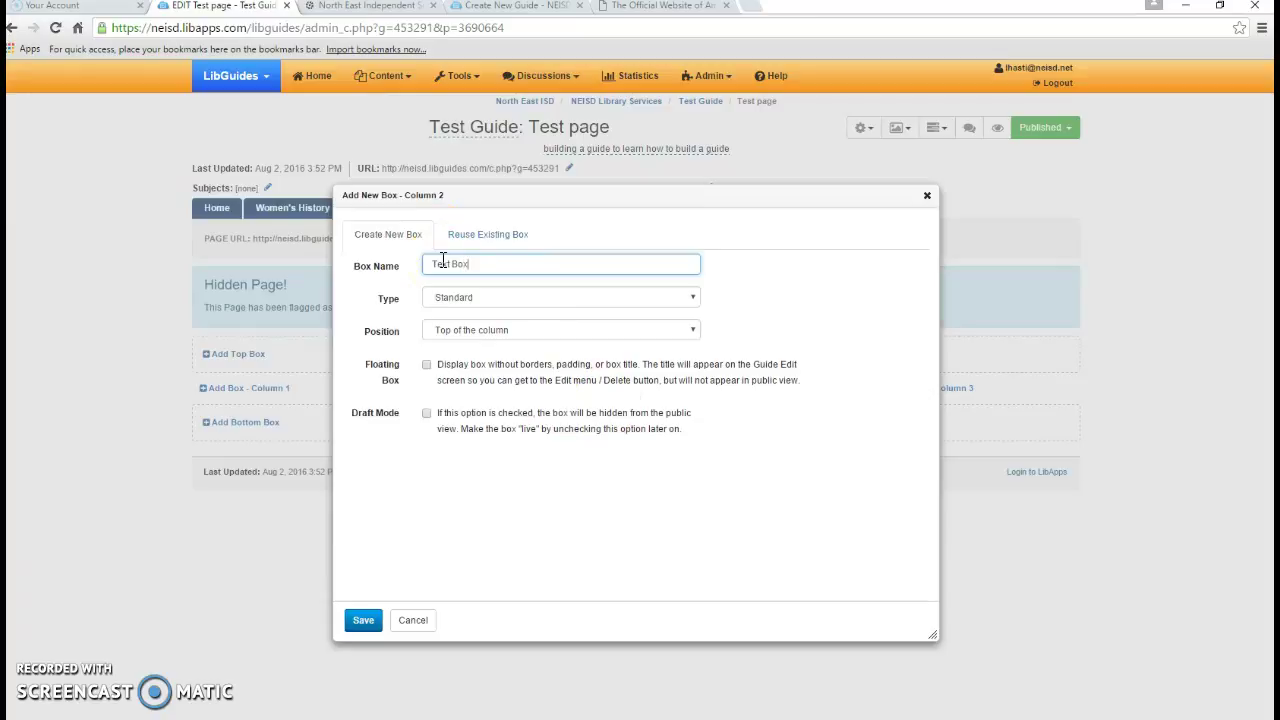
click(738, 287)
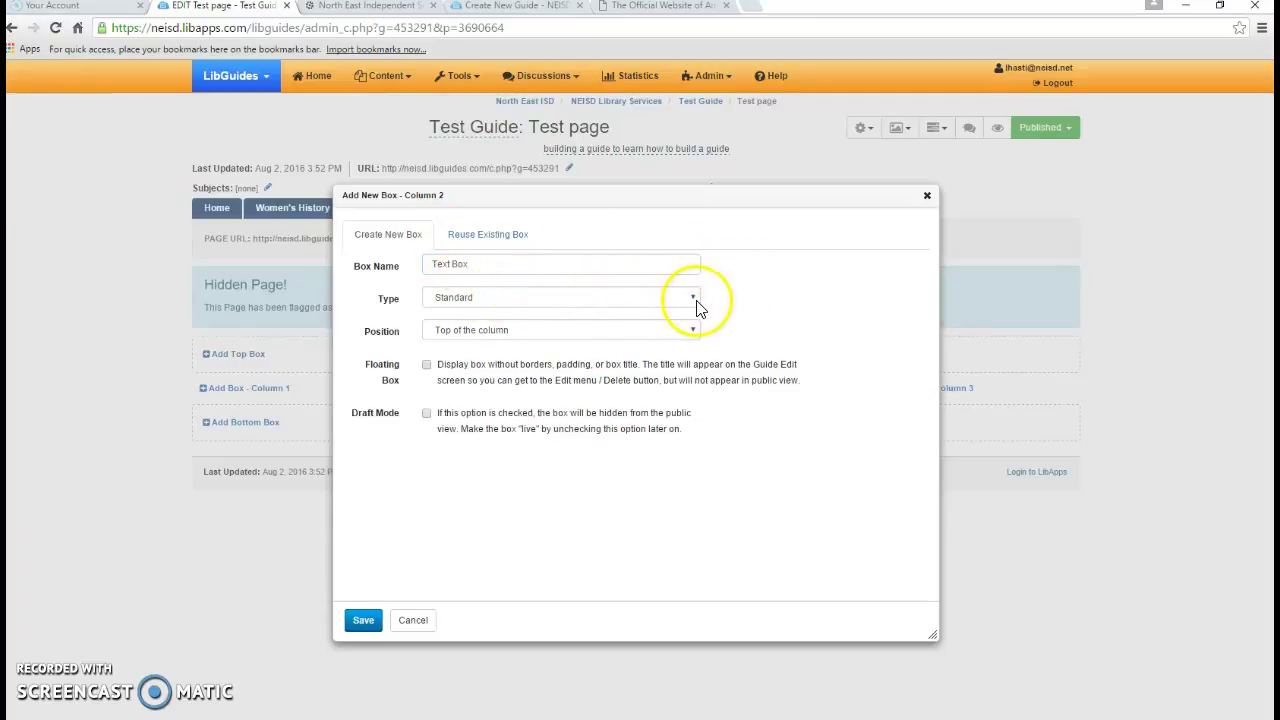
click(695, 301)
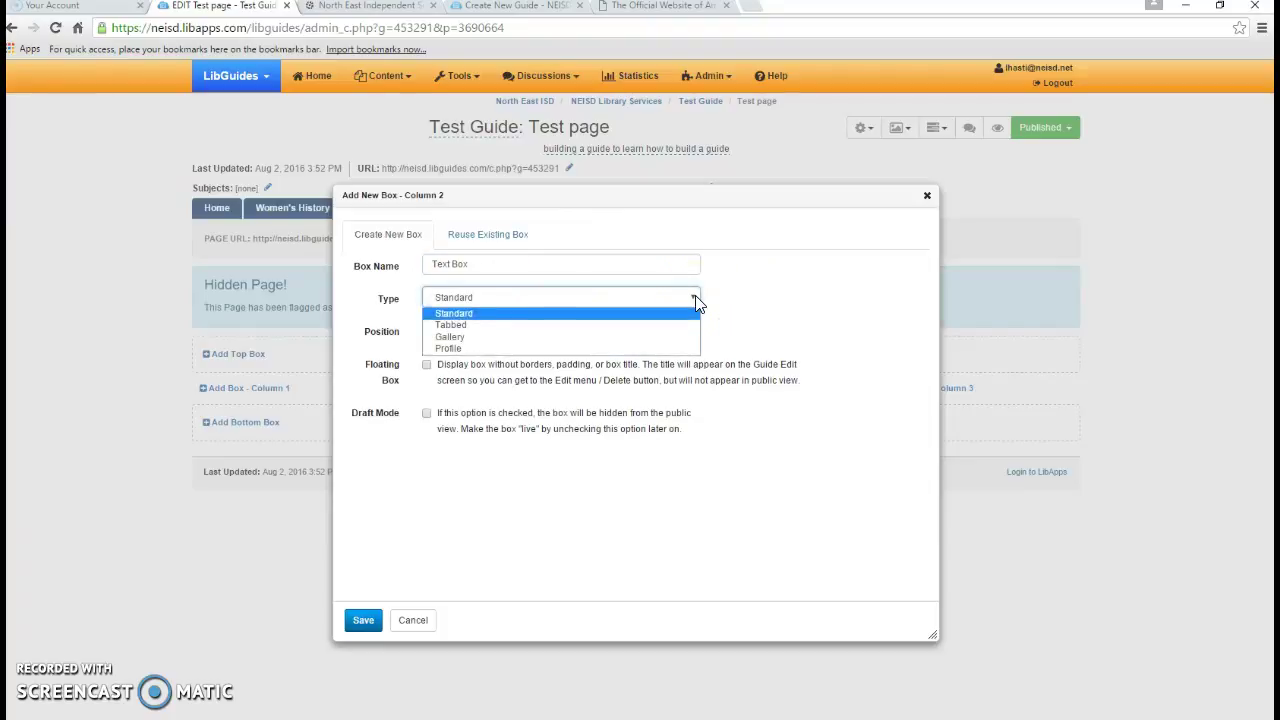
drag(697, 304, 464, 352)
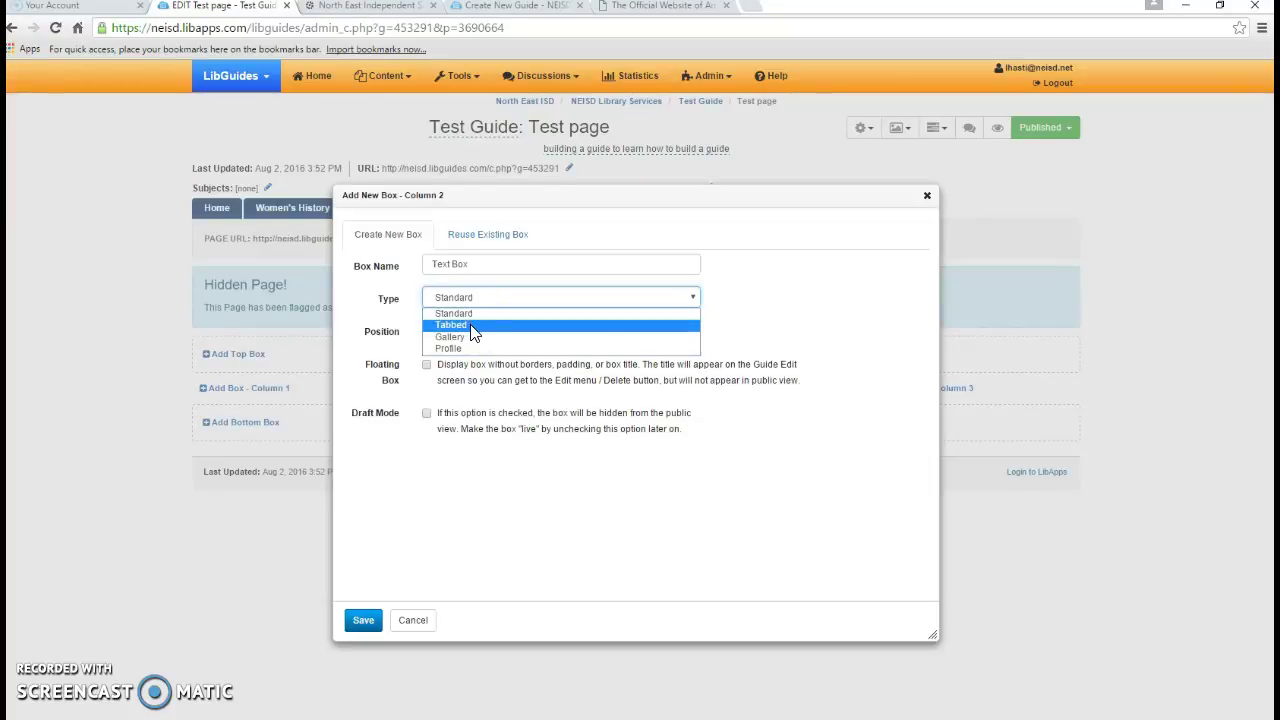
click(470, 341)
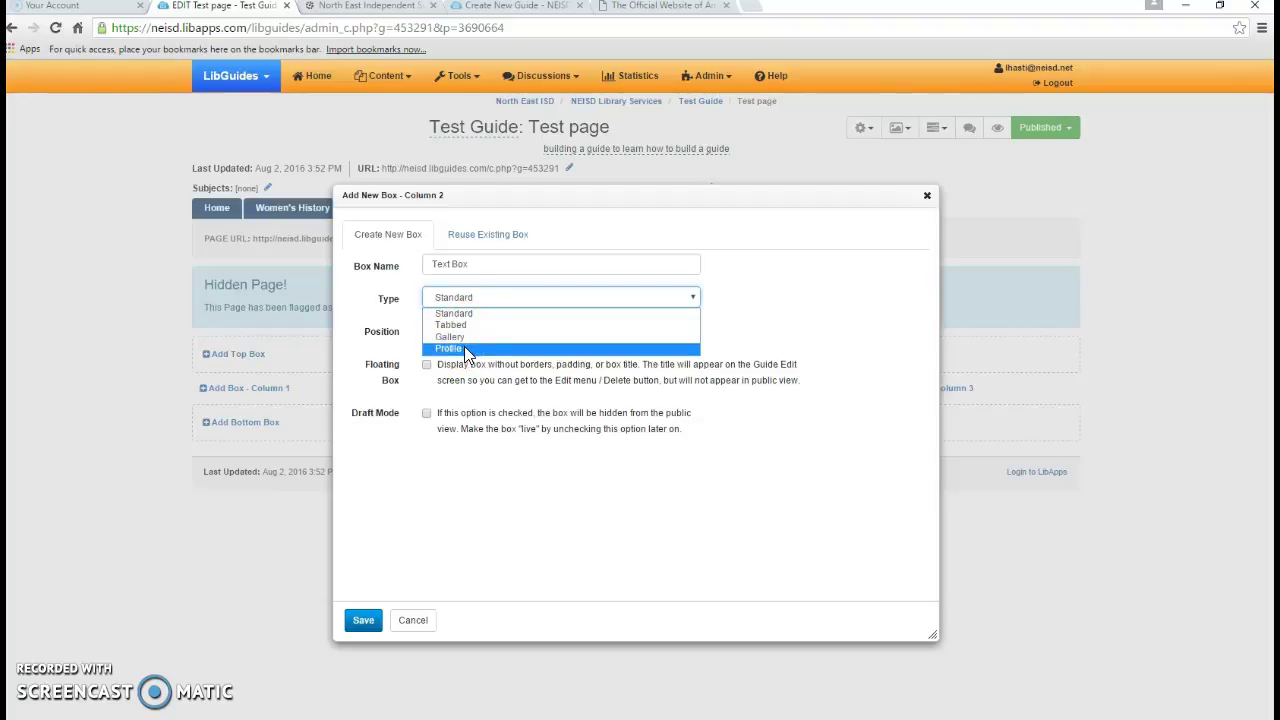
click(465, 348)
click(364, 622)
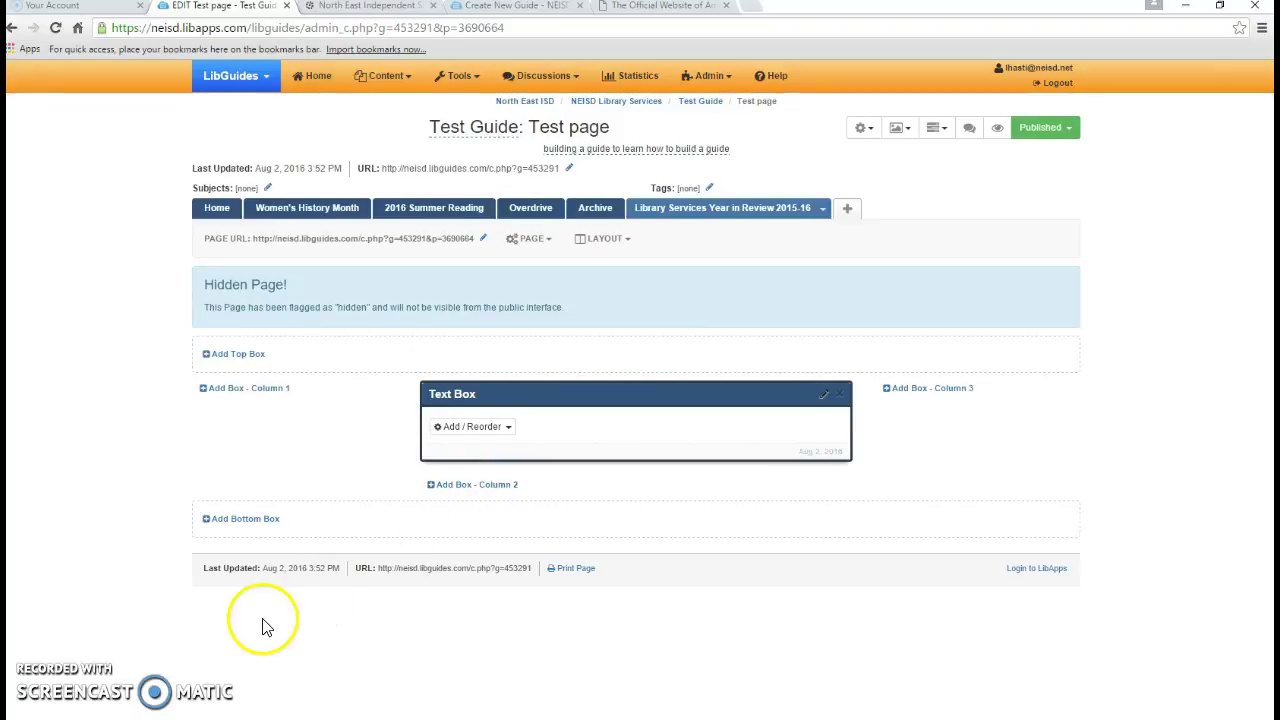
Step: Add Rich Text/HTML content reading 'I can type right into the box.' and save it
click(484, 430)
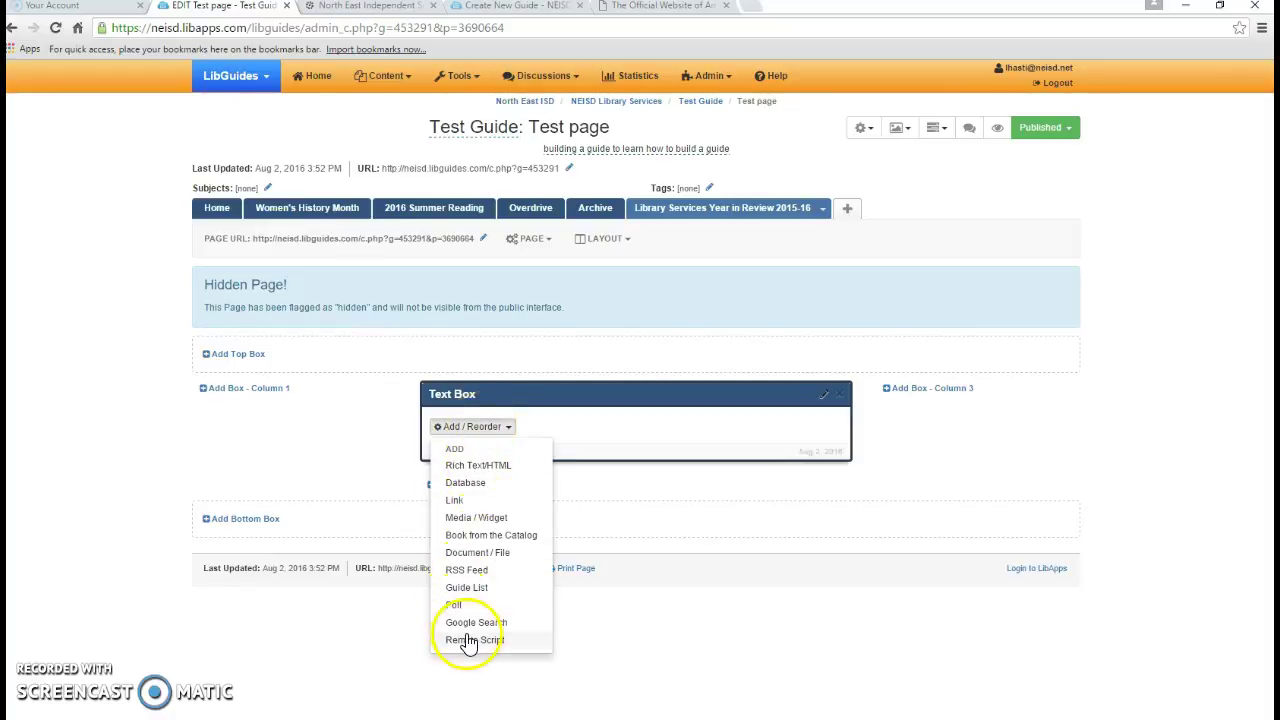
click(466, 470)
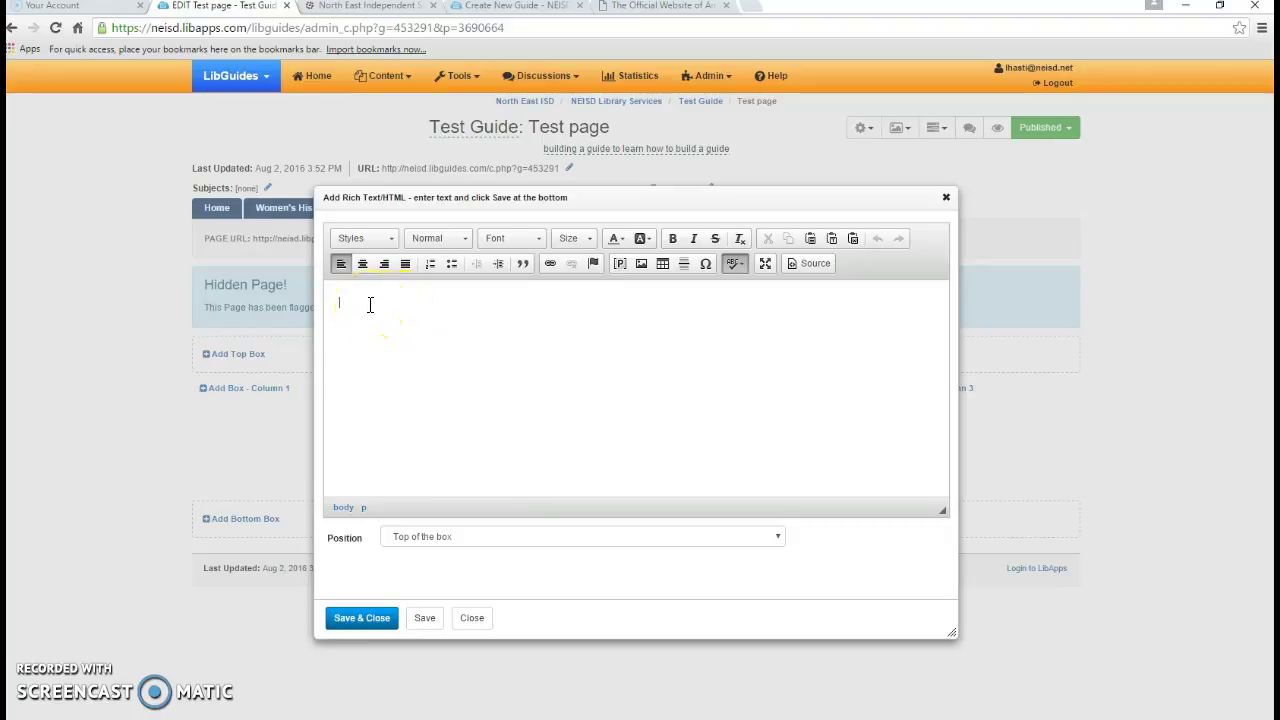
text(I can type right into the box.)
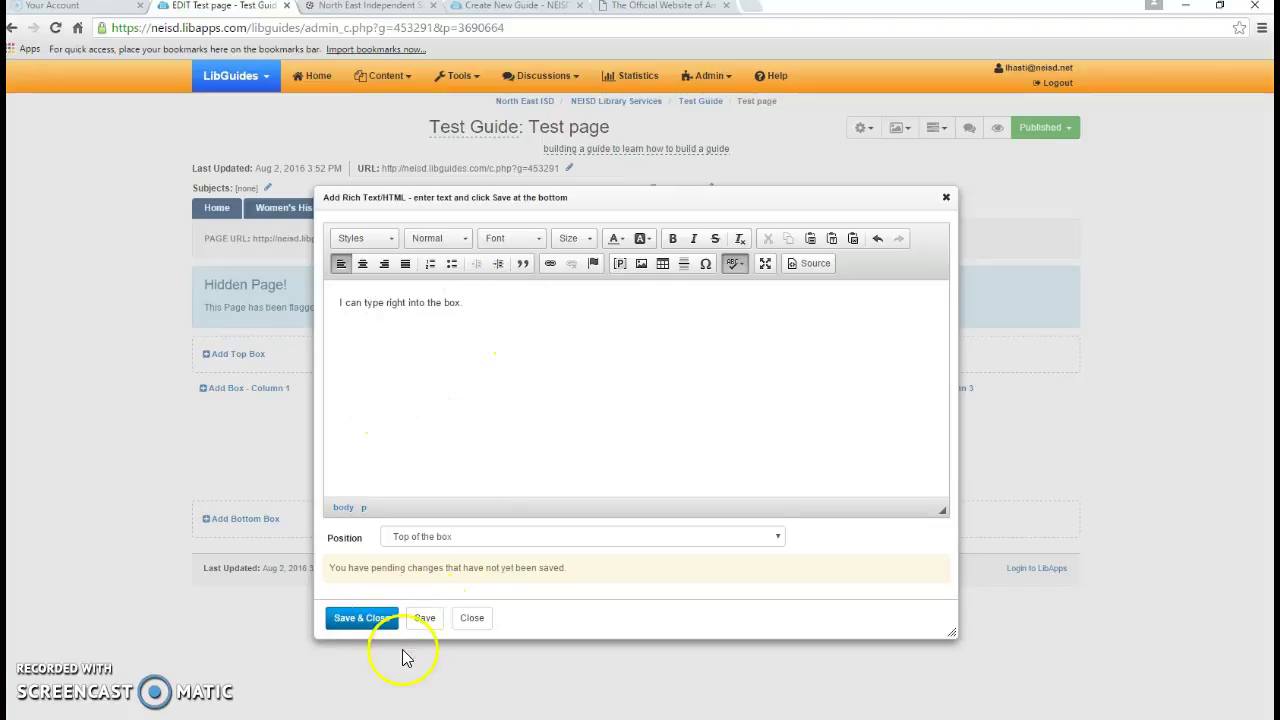
click(359, 619)
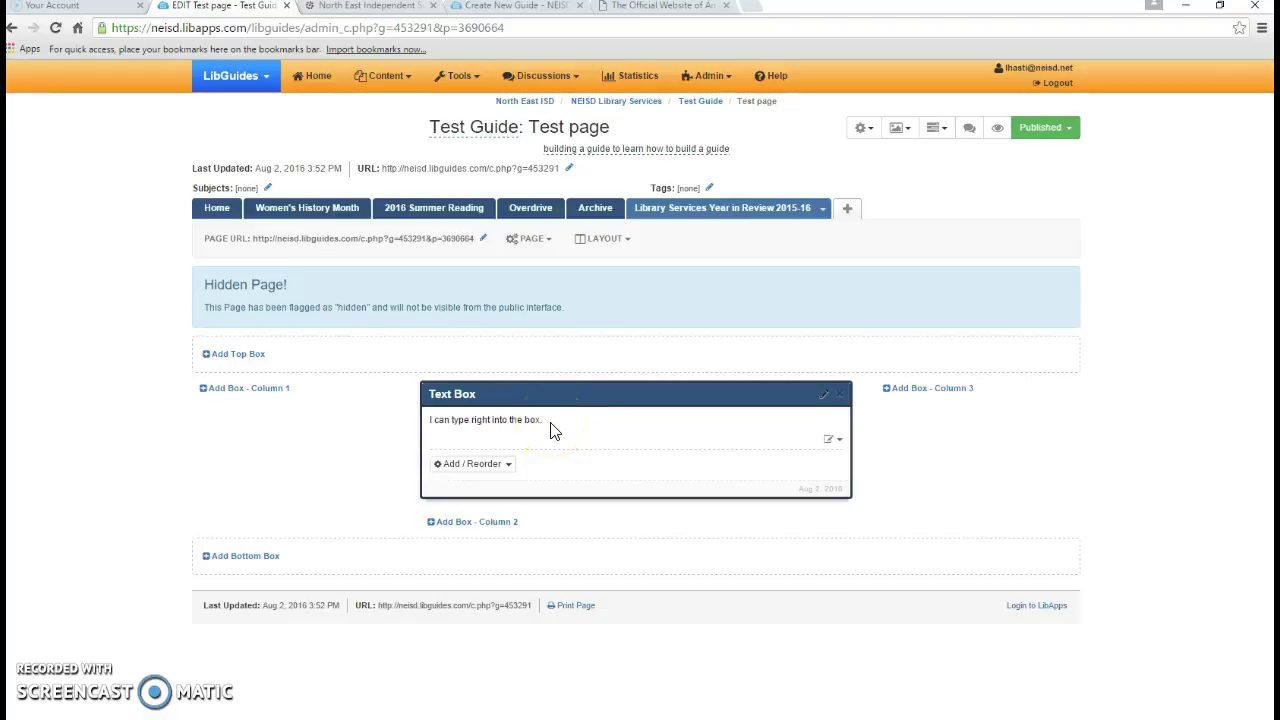
Step: Reopen the Text Box's rich text for editing and bring up the paste-from-Word option
click(834, 439)
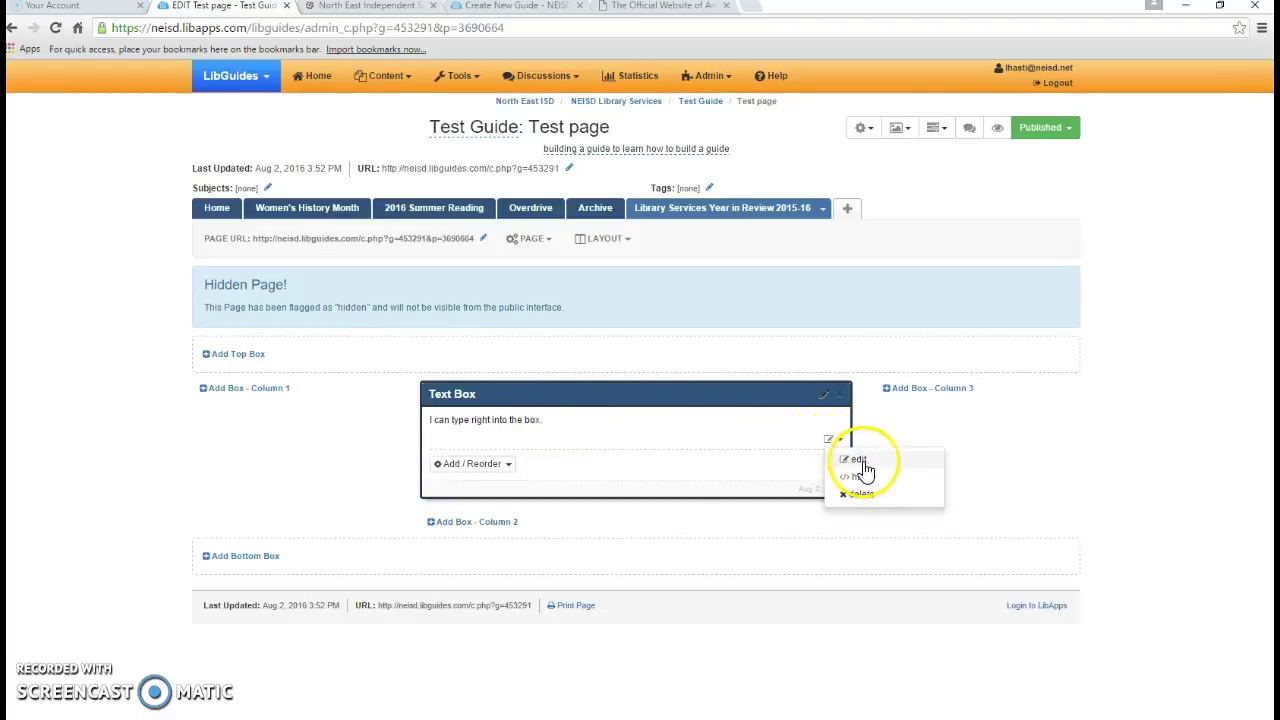
click(856, 461)
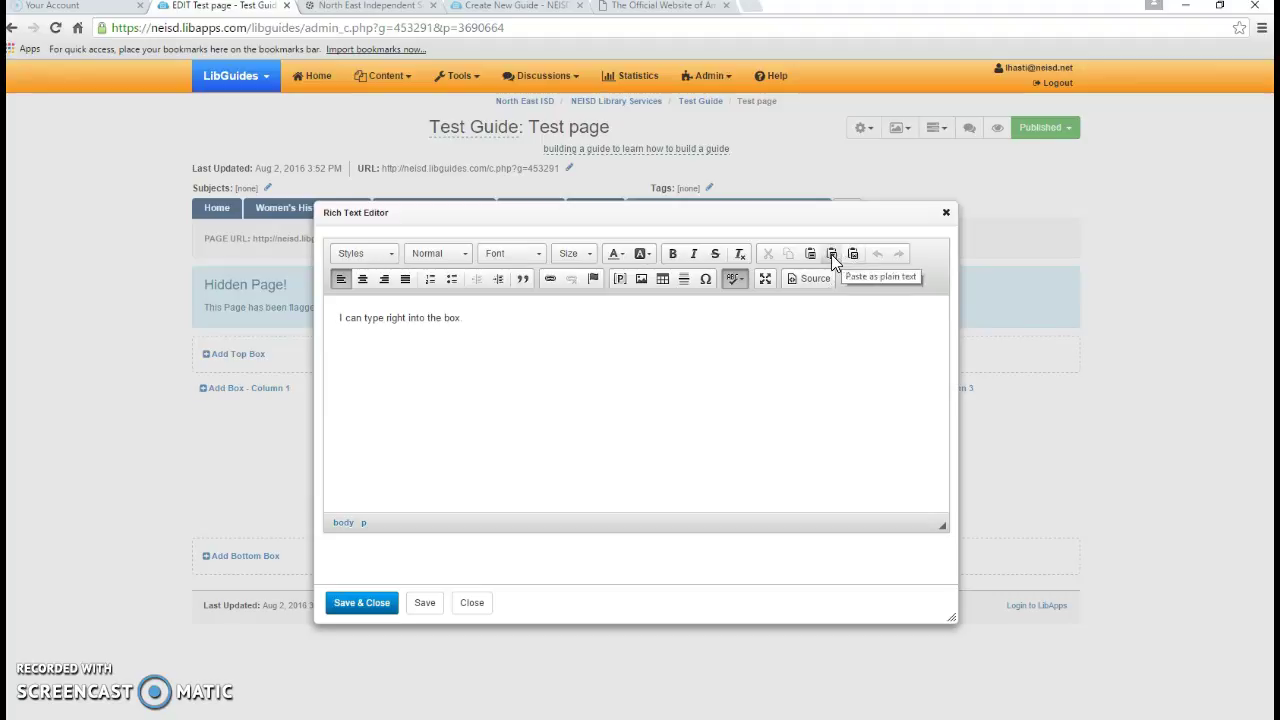
click(856, 260)
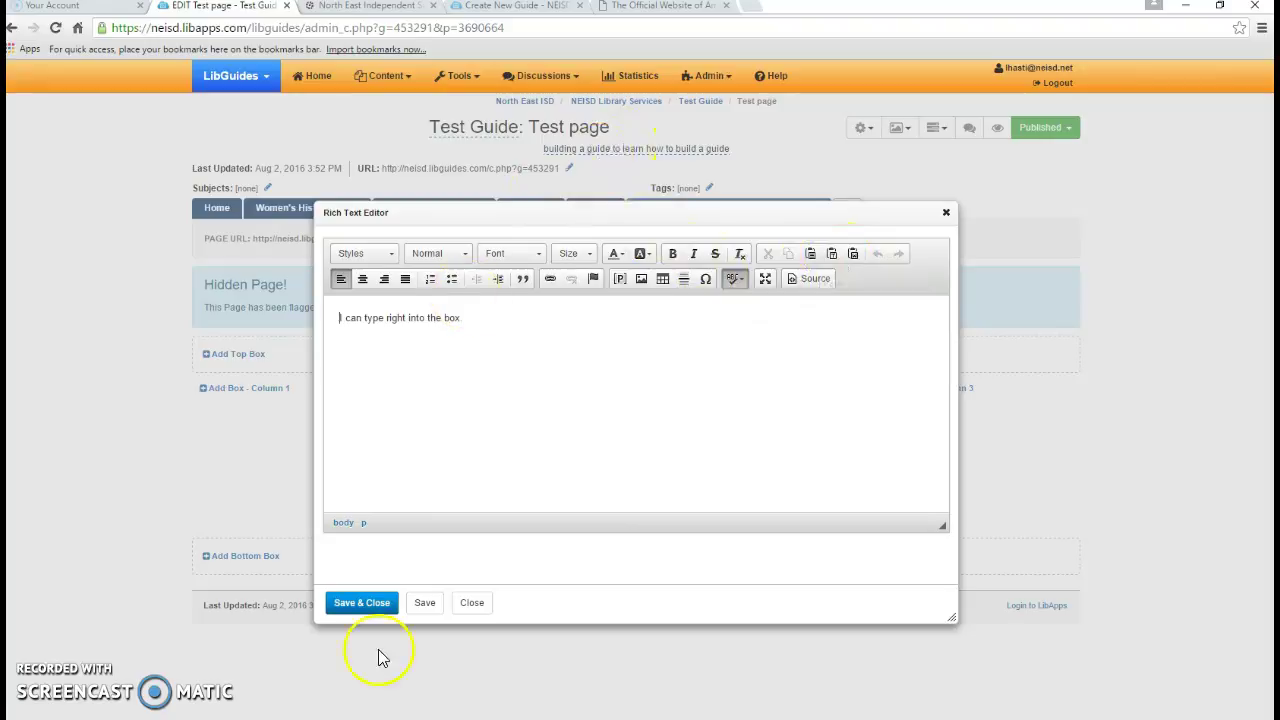
Step: Copy the first paragraph of the Amelia Earhart biography page
click(630, 8)
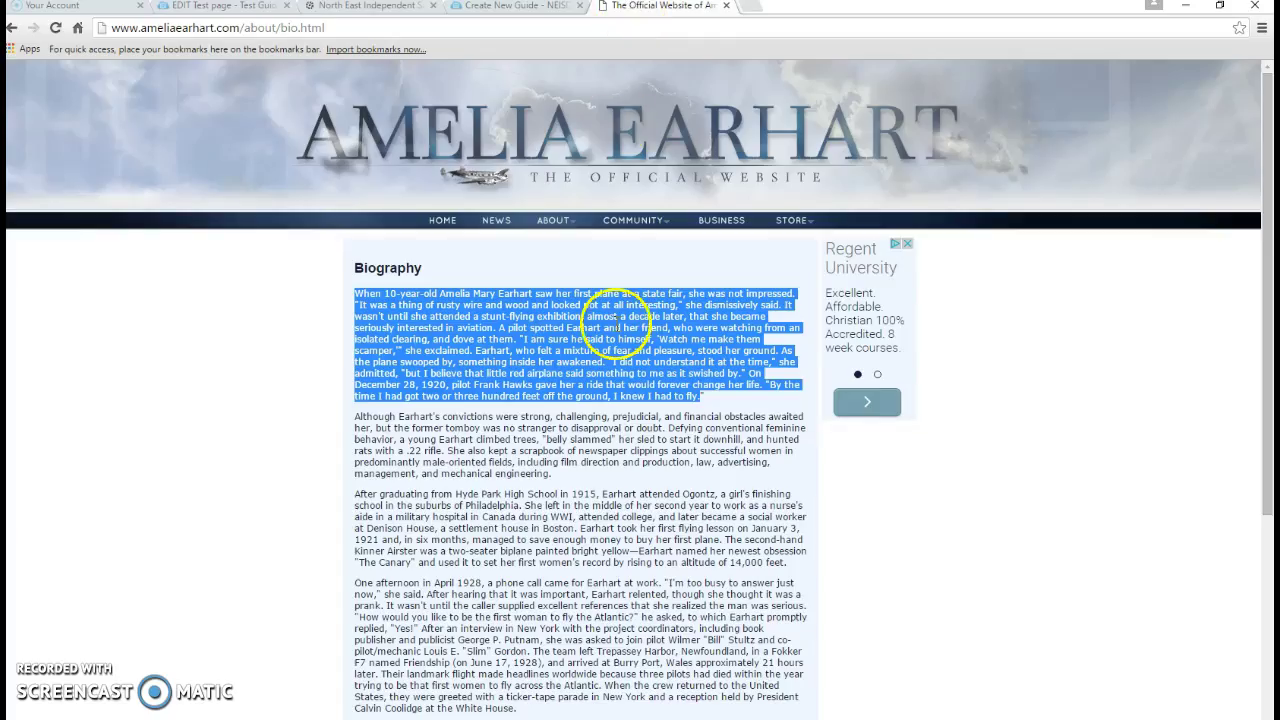
right_click(497, 331)
click(530, 342)
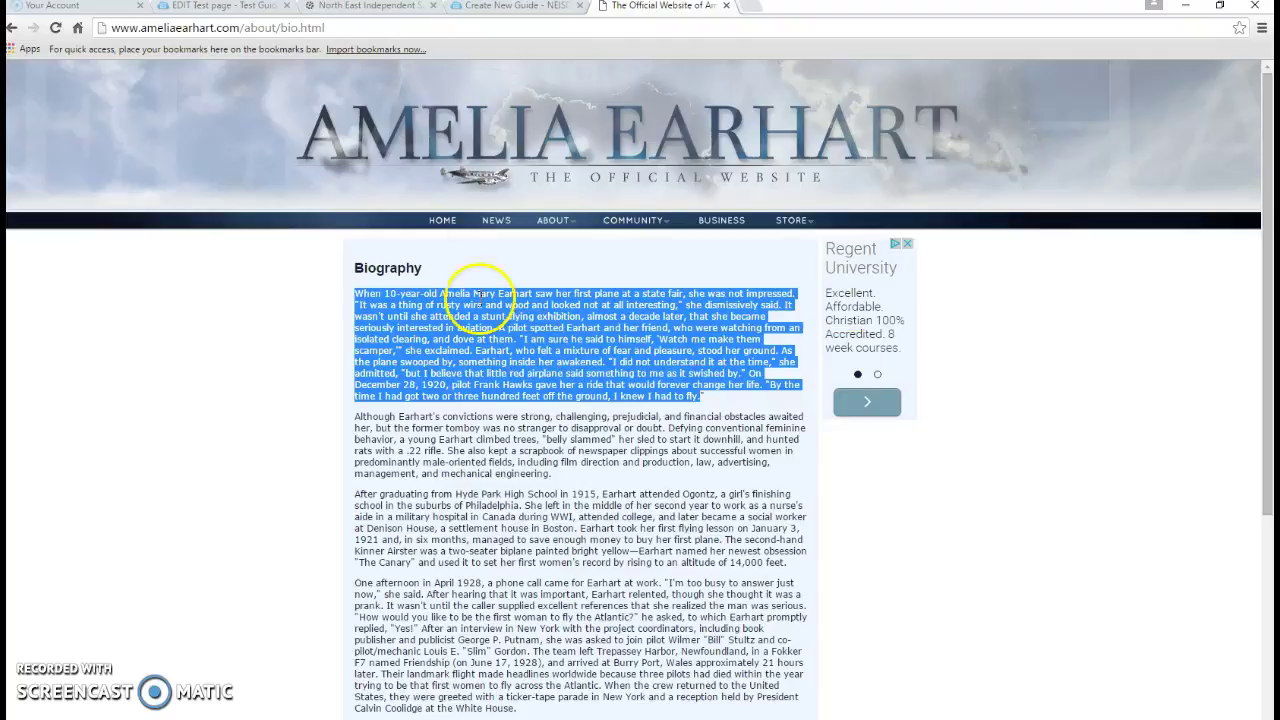
click(218, 8)
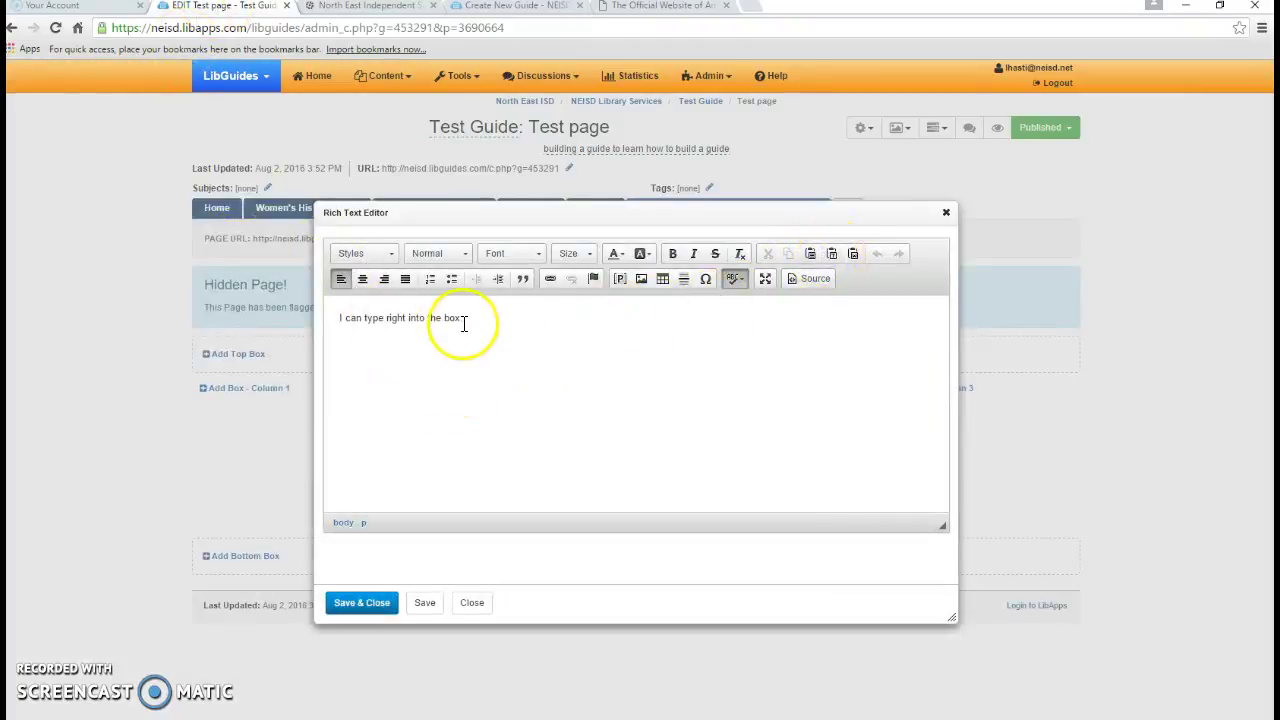
Step: End the sentence with a period and paste the Amelia Earhart paragraph below it as plain text
text(.)
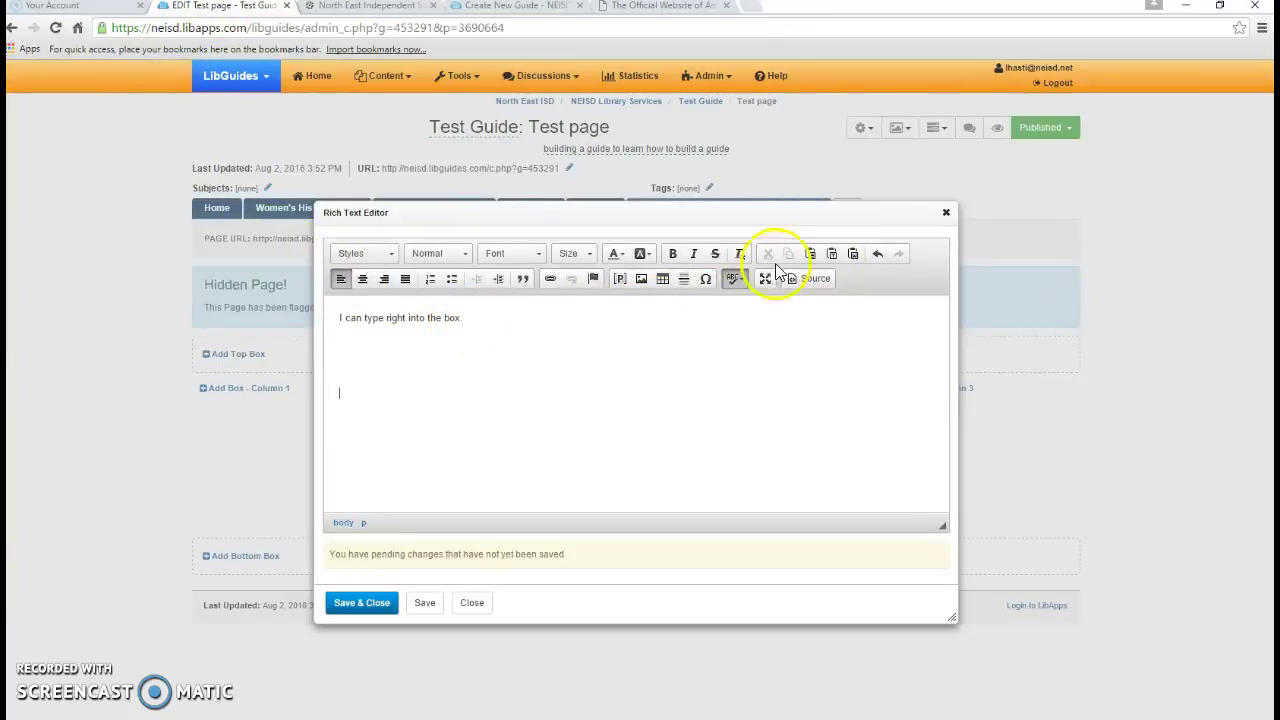
click(851, 254)
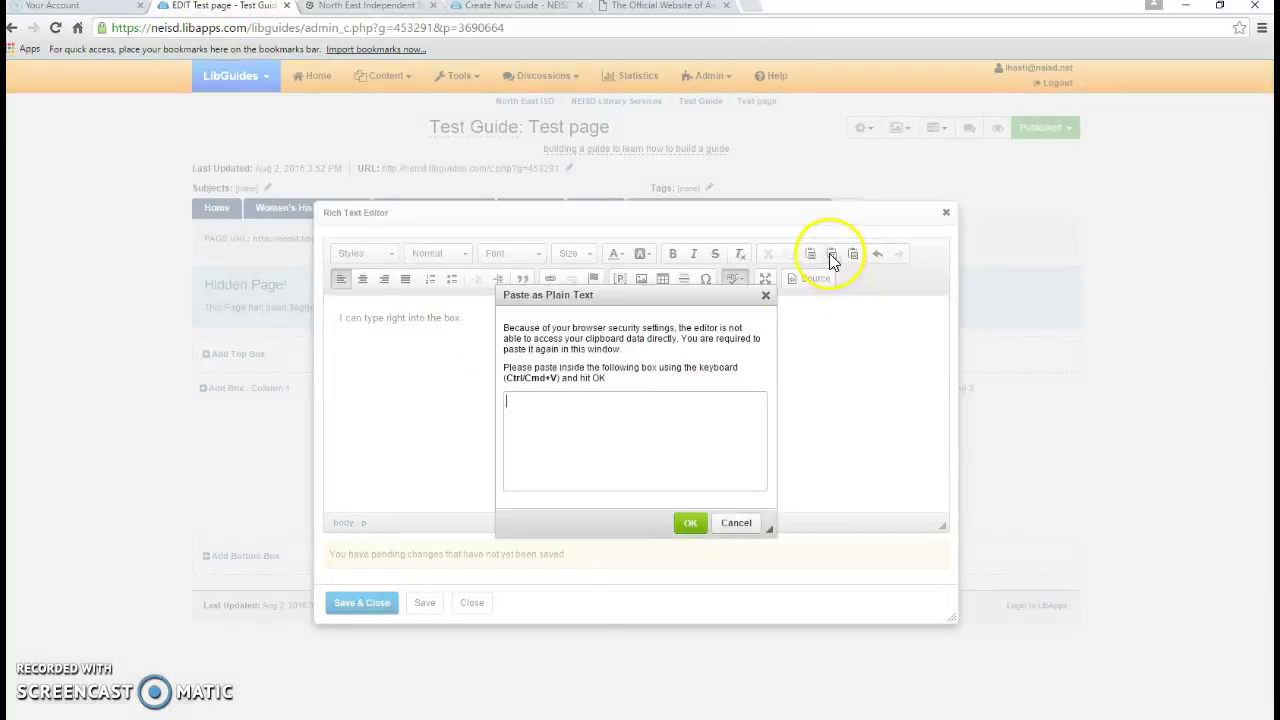
right_click(520, 408)
click(555, 500)
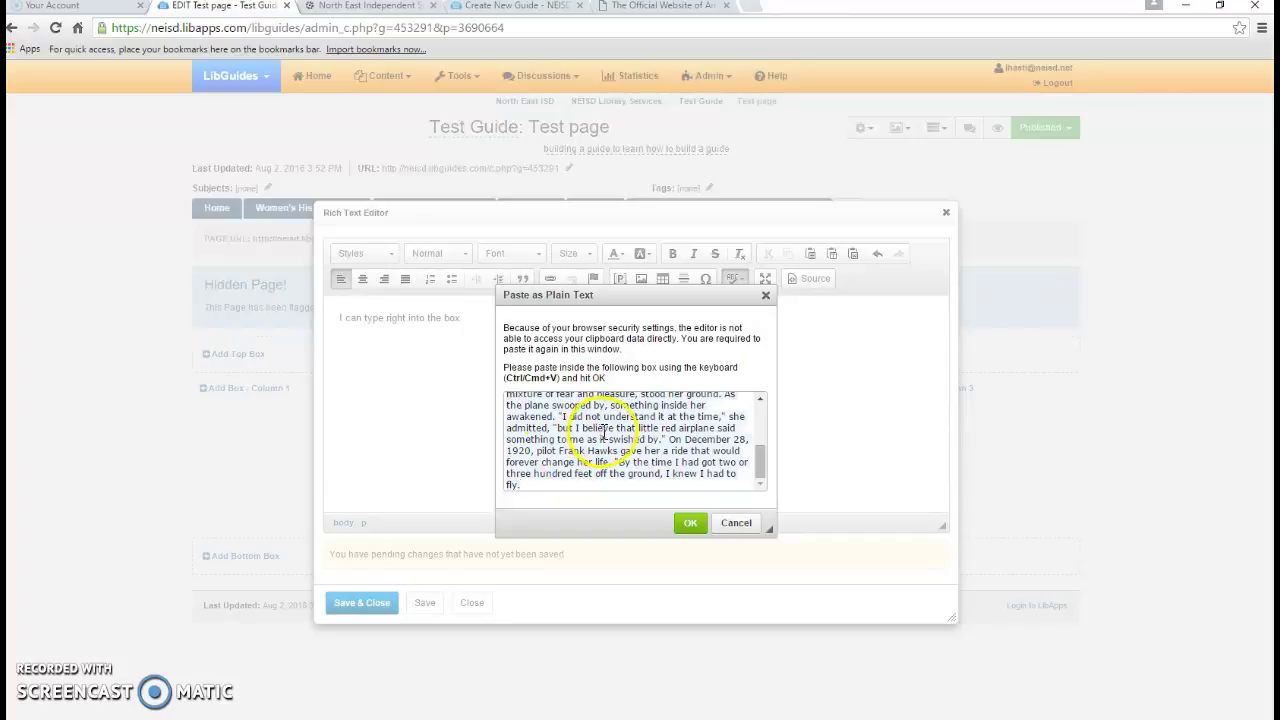
click(689, 526)
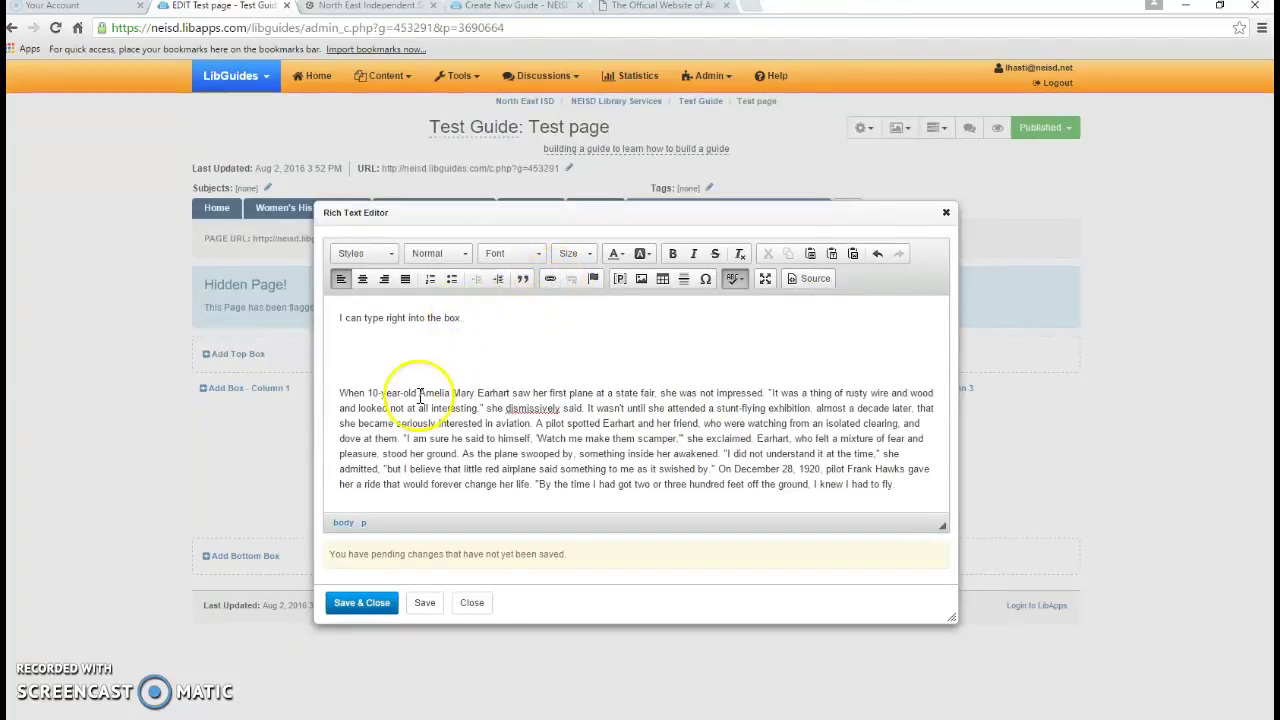
drag(463, 317, 451, 317)
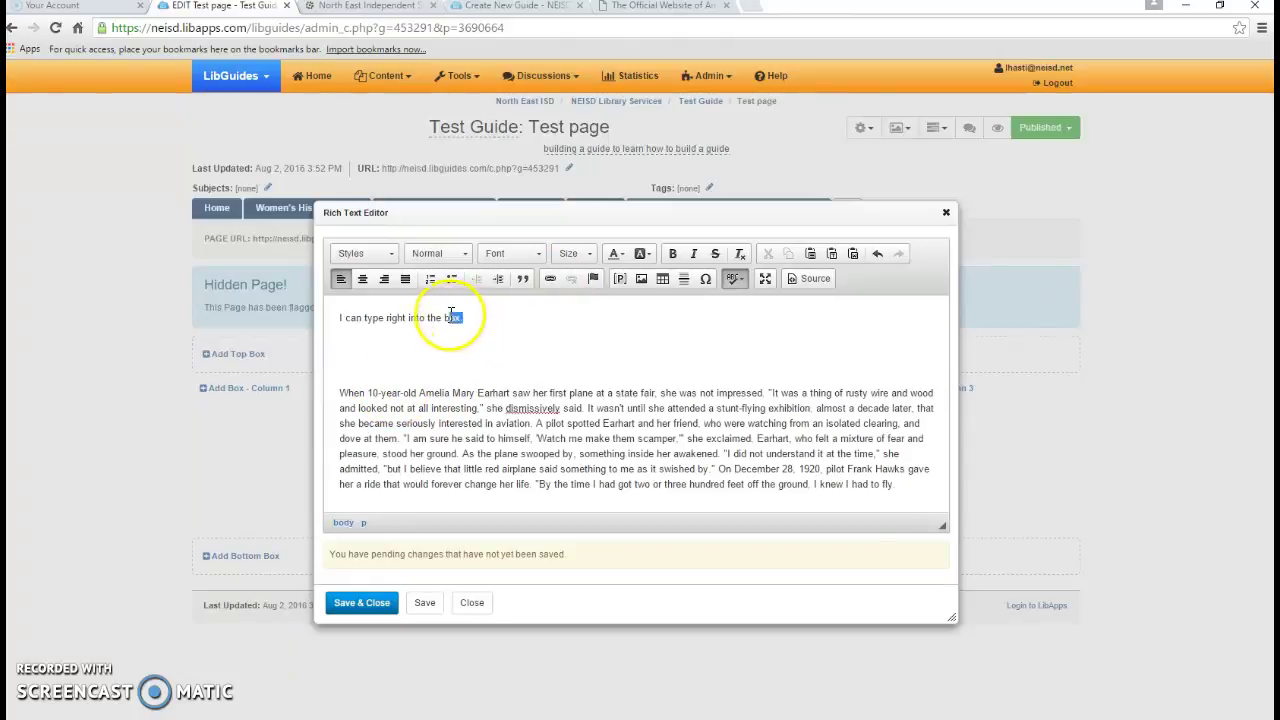
click(550, 278)
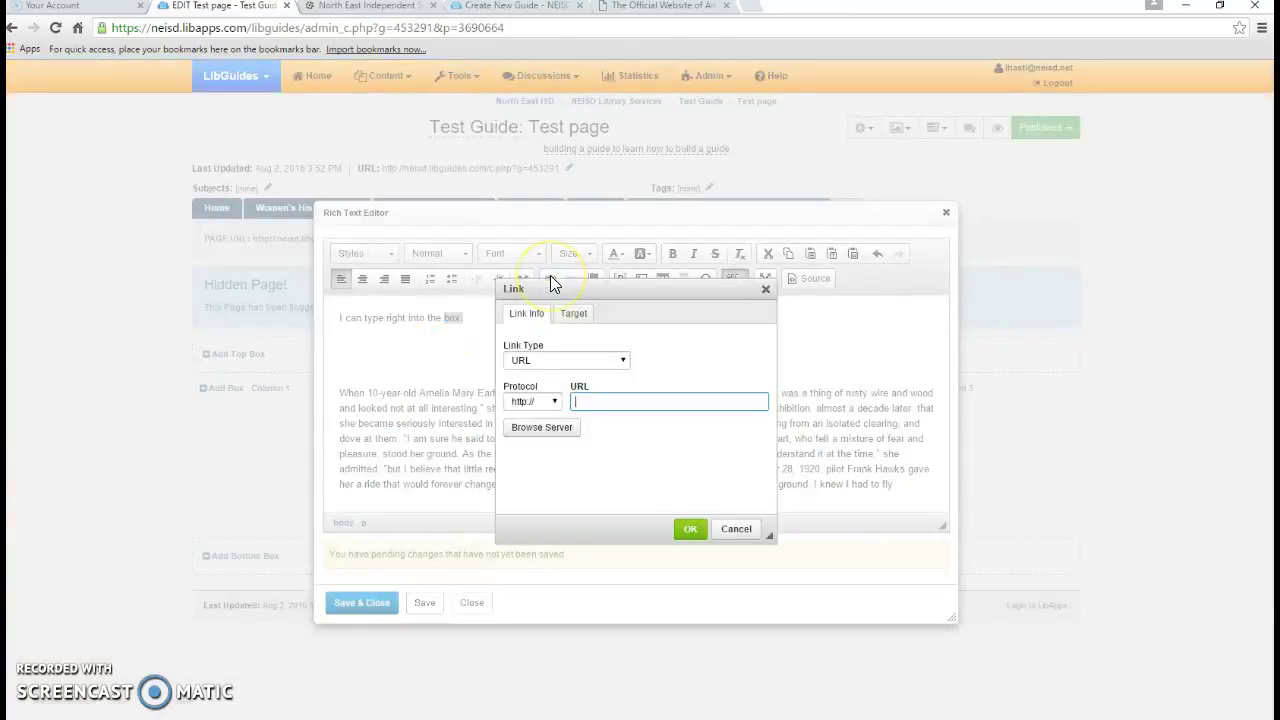
click(340, 8)
right_click(158, 30)
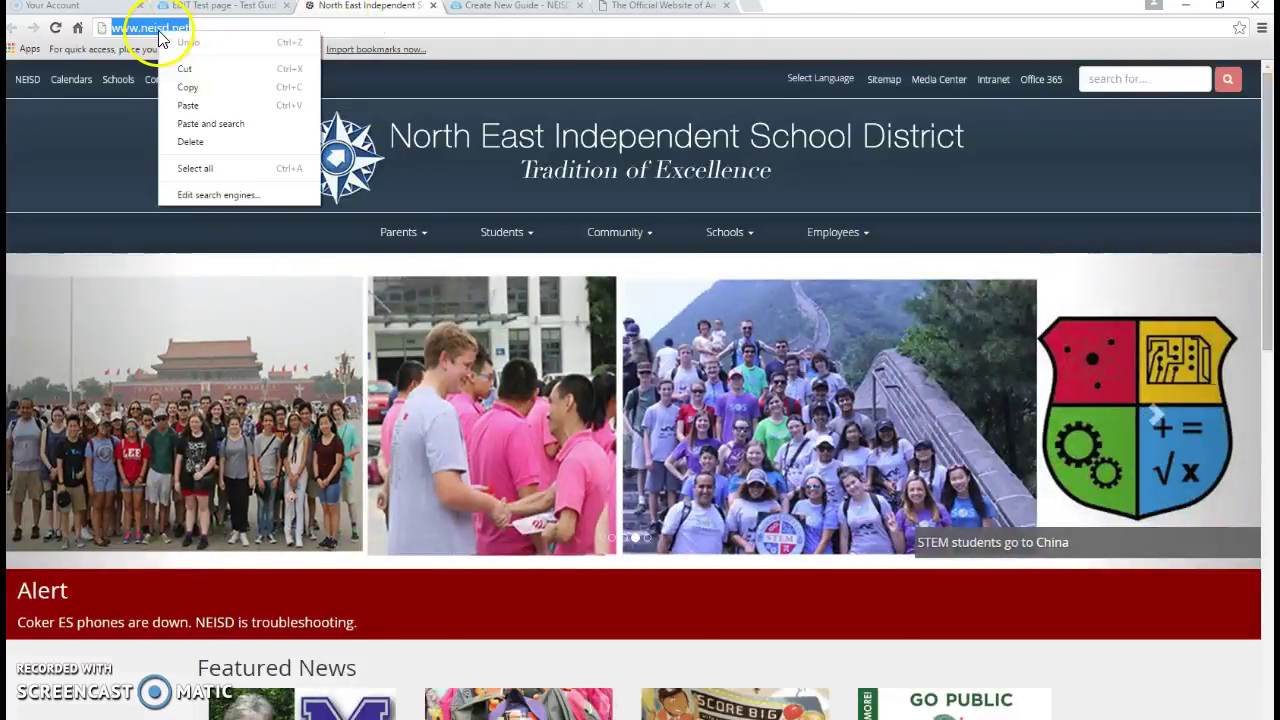
click(186, 87)
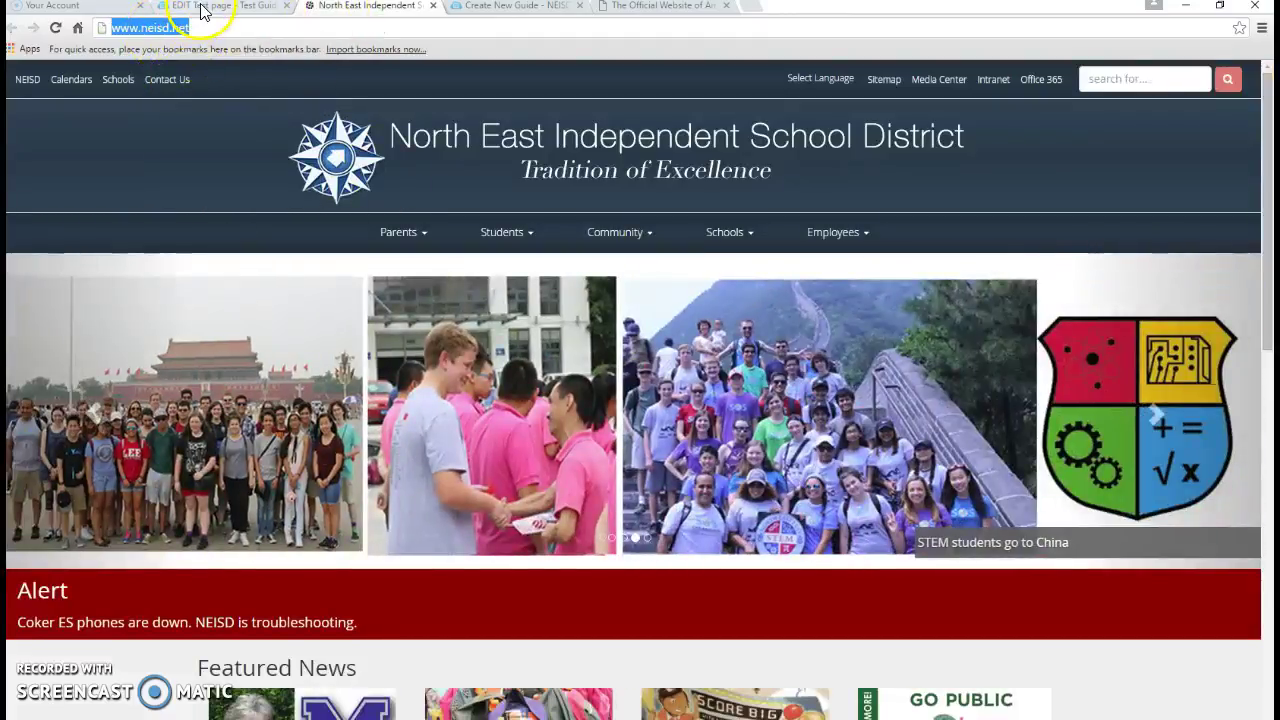
click(206, 8)
right_click(586, 401)
click(632, 491)
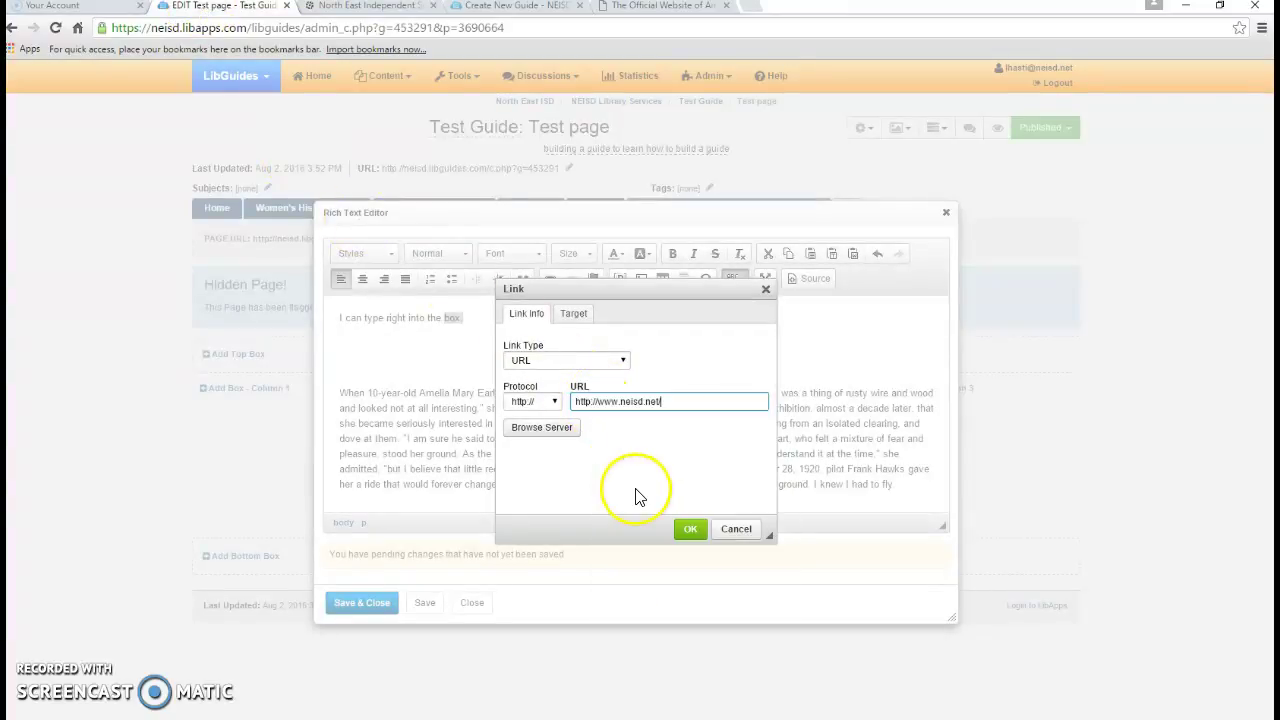
Step: Set the link target to New Window (_blank) and confirm the link
click(575, 316)
click(621, 363)
click(621, 363)
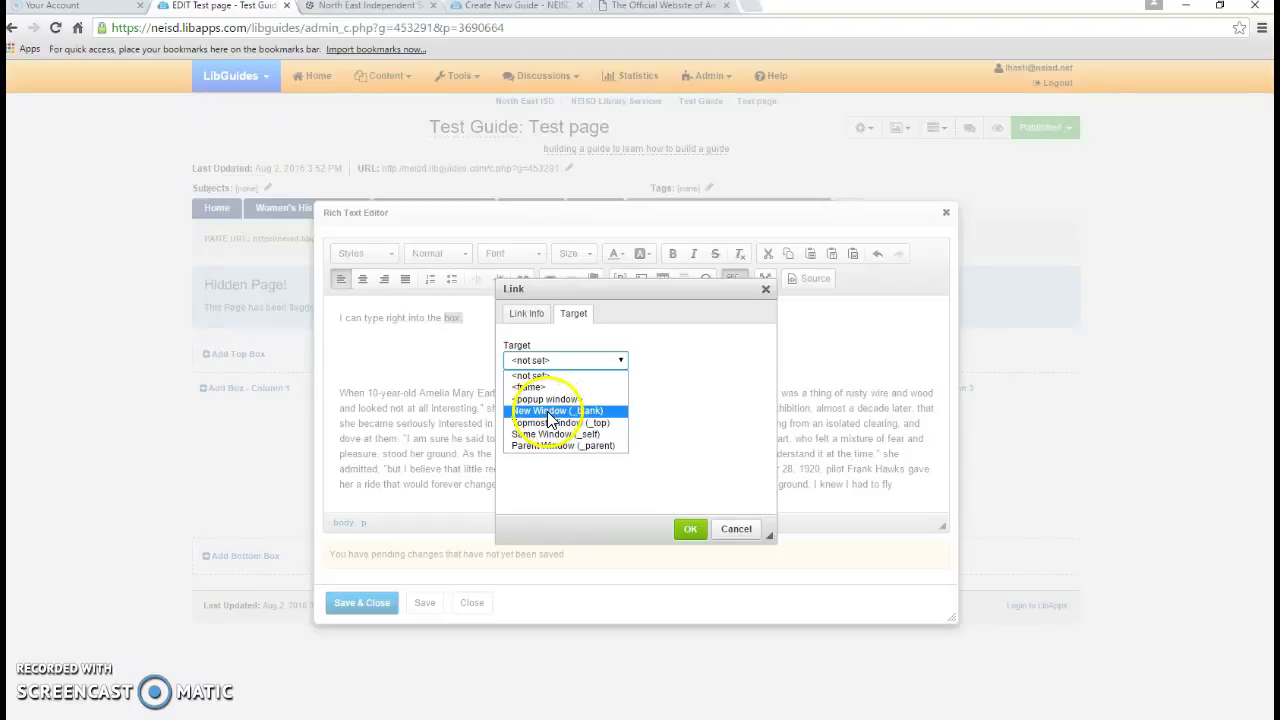
click(545, 411)
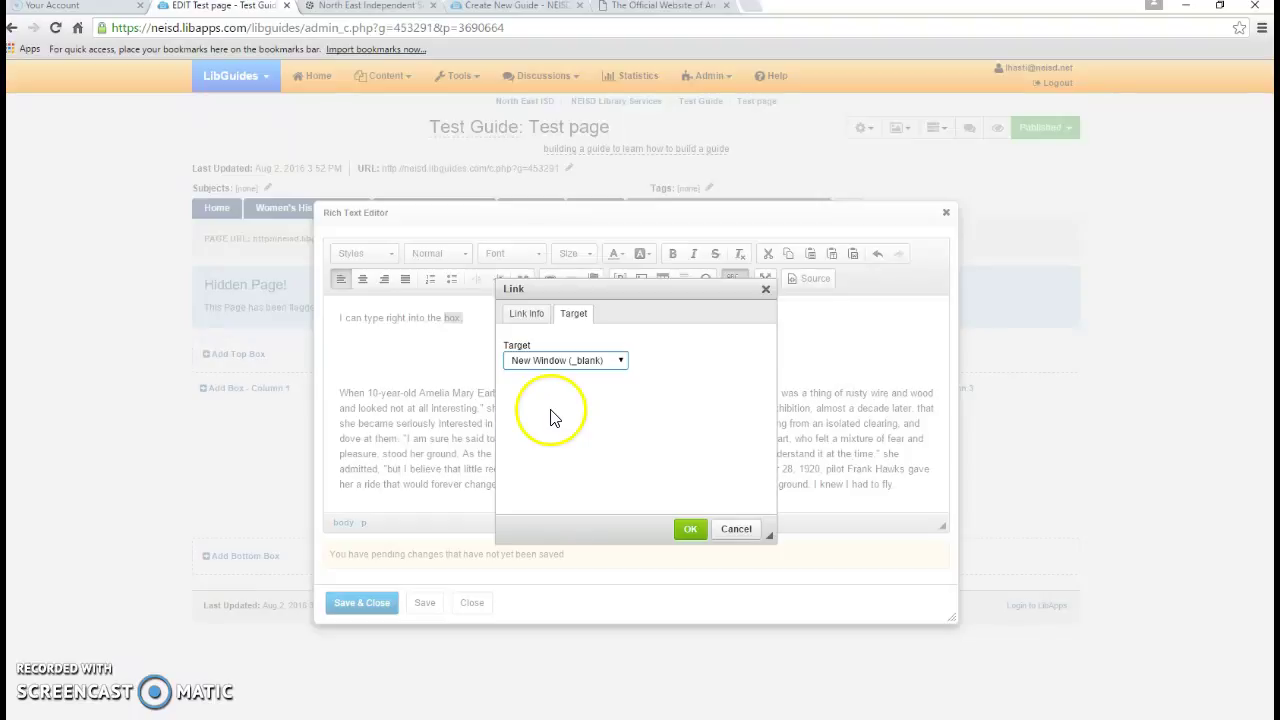
click(690, 531)
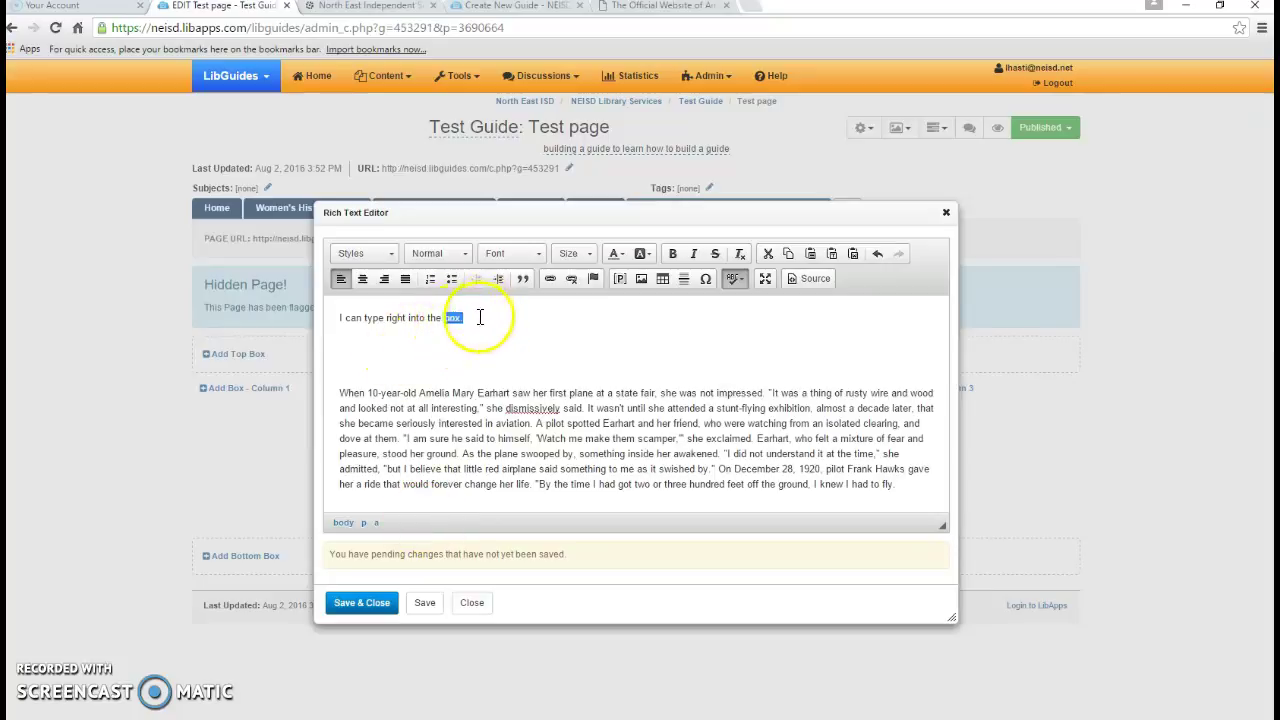
Step: Save the Text Box and check that the 'box.' link opens the NEISD site in a new tab
click(366, 601)
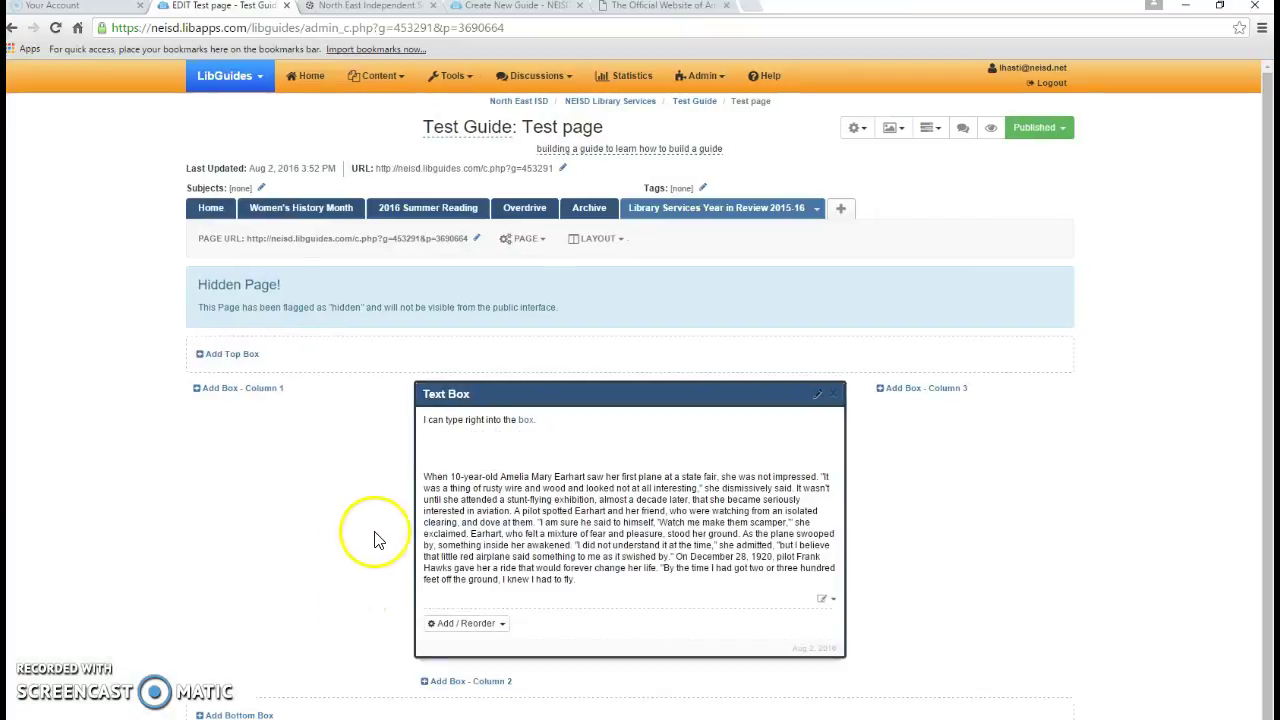
click(527, 428)
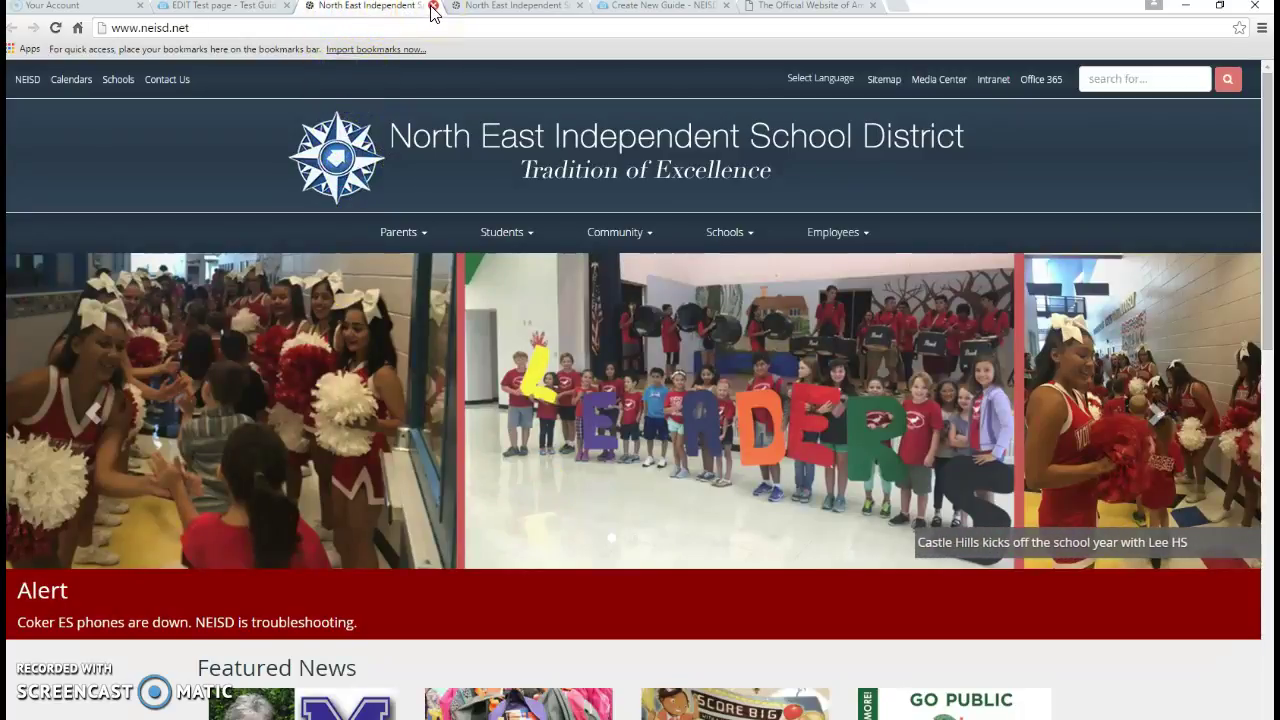
click(320, 14)
click(228, 14)
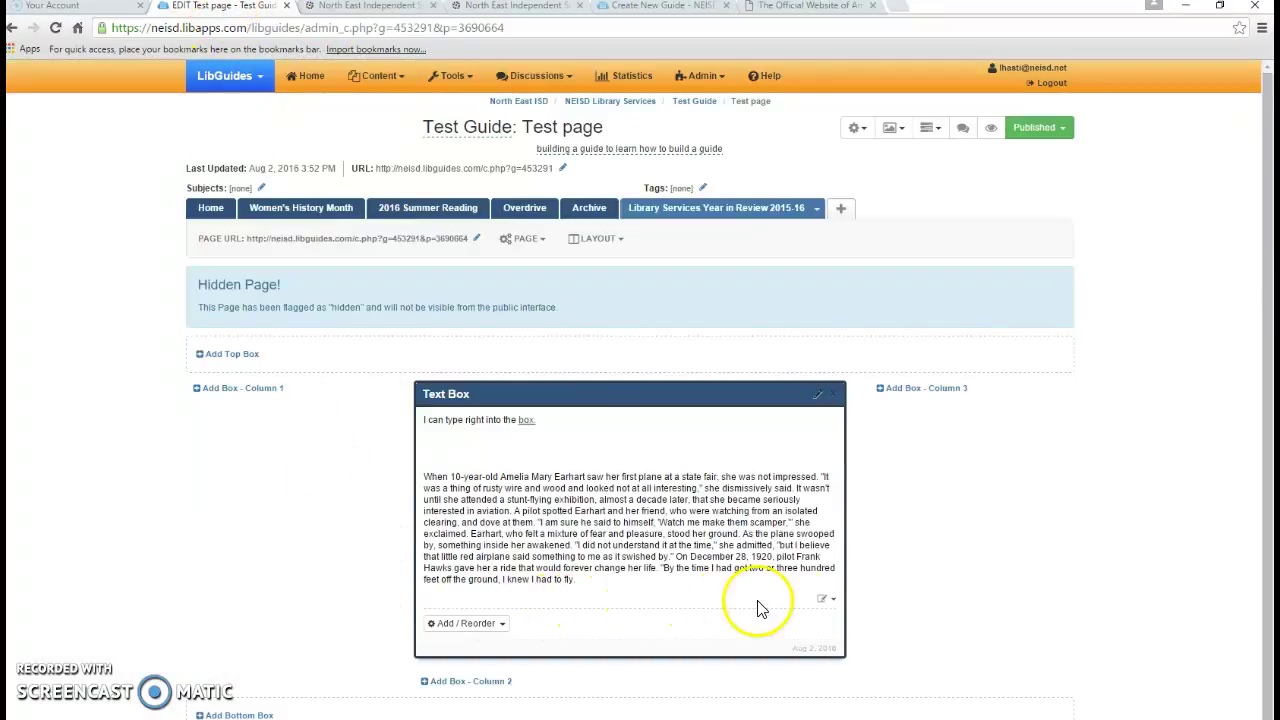
click(835, 603)
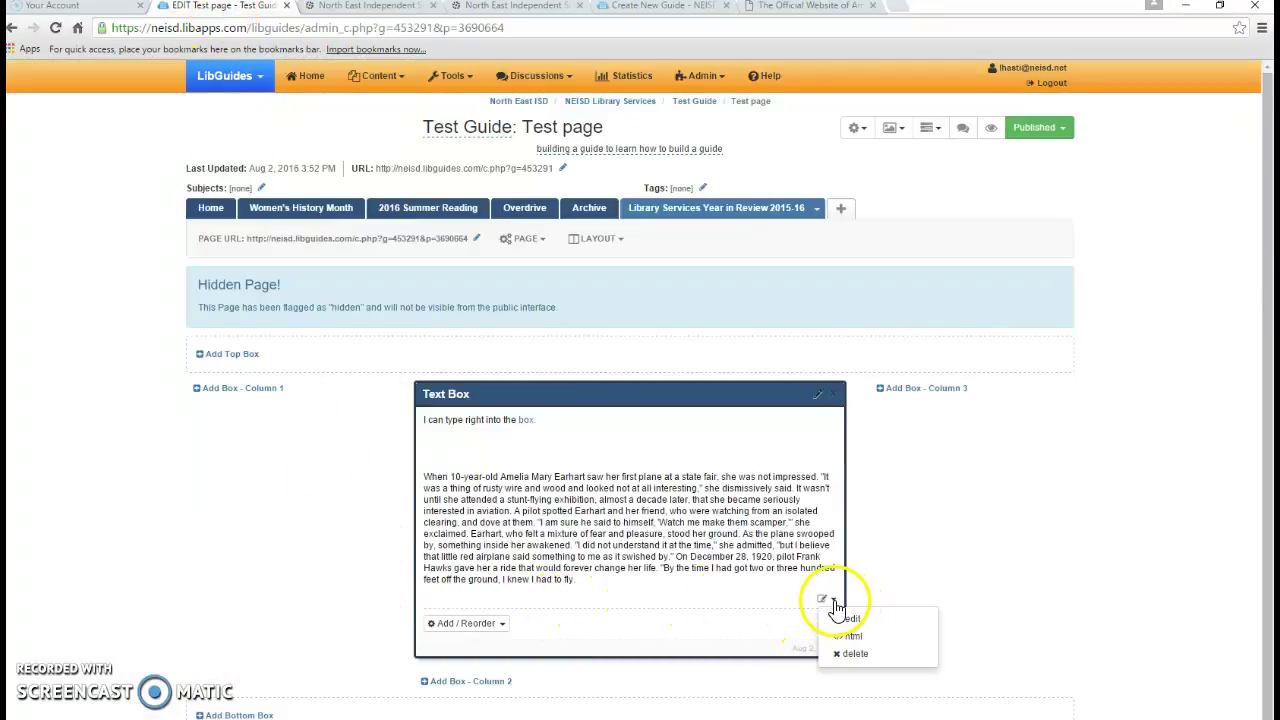
Step: Reopen the Text Box in the Rich Text Editor and bring up Image Properties to insert an image
click(852, 622)
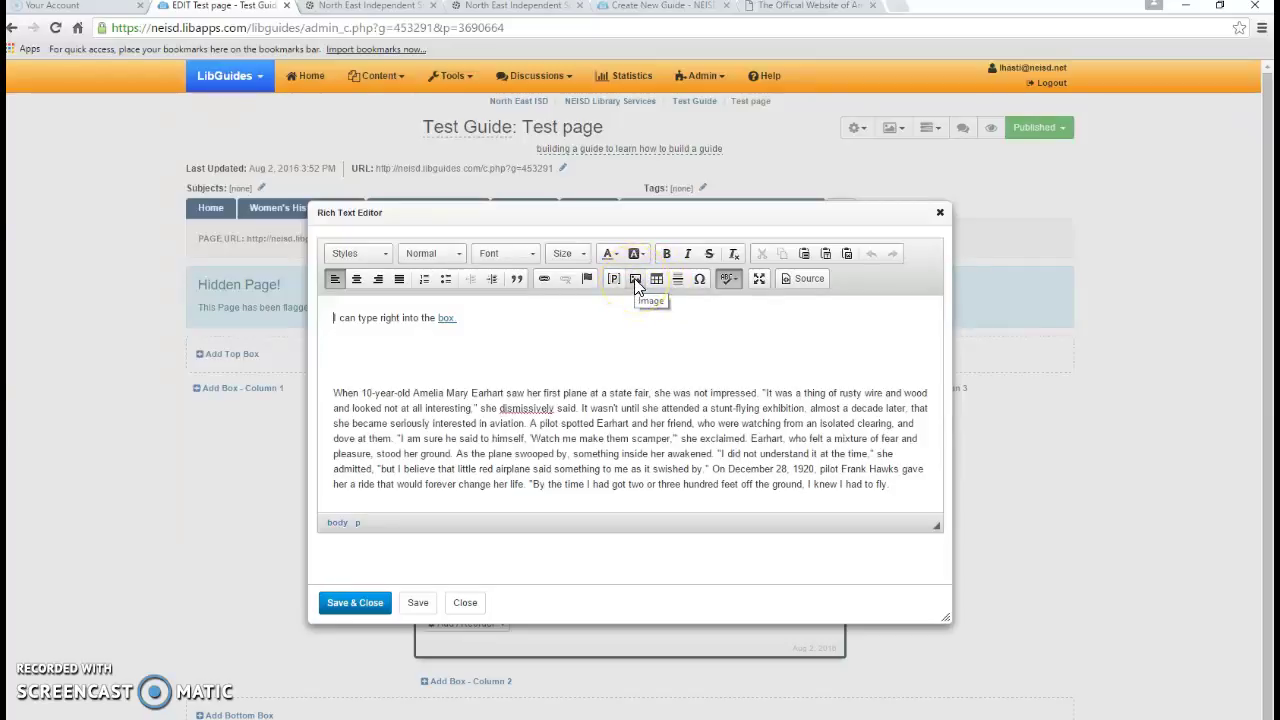
click(494, 334)
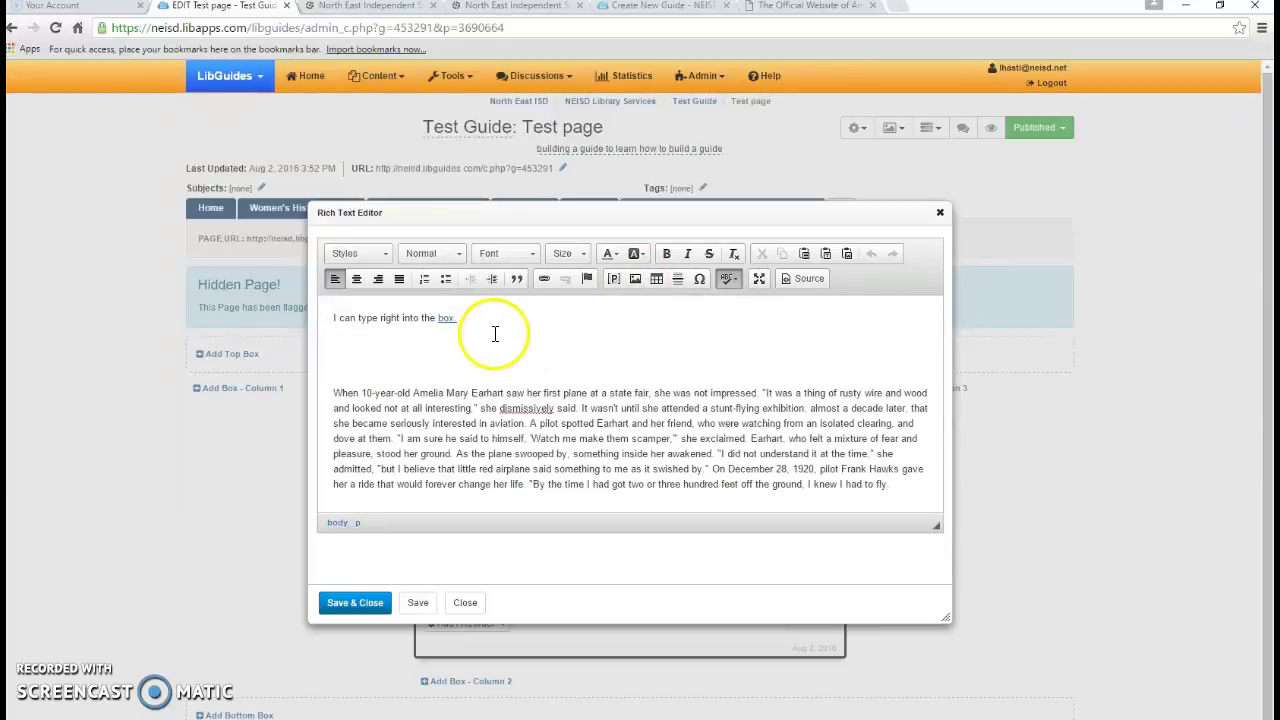
click(635, 280)
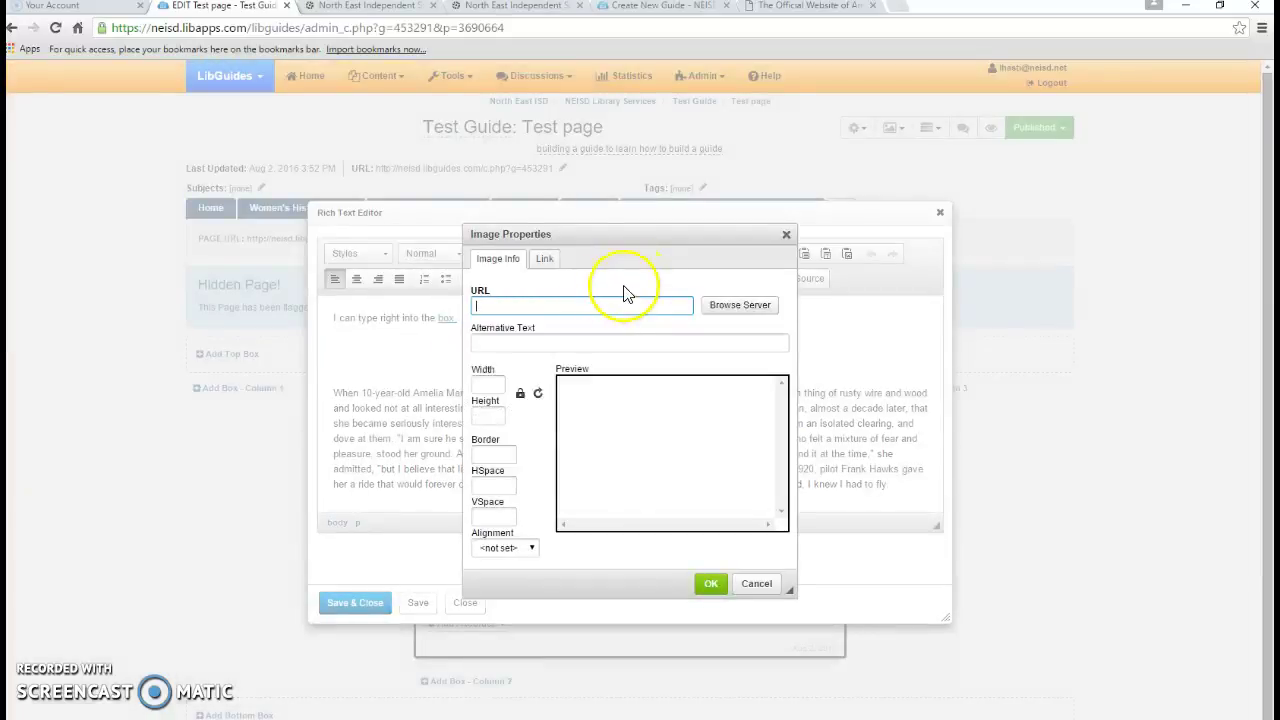
Step: Insert the first photo from the Women's History Month folder in the image library
click(739, 308)
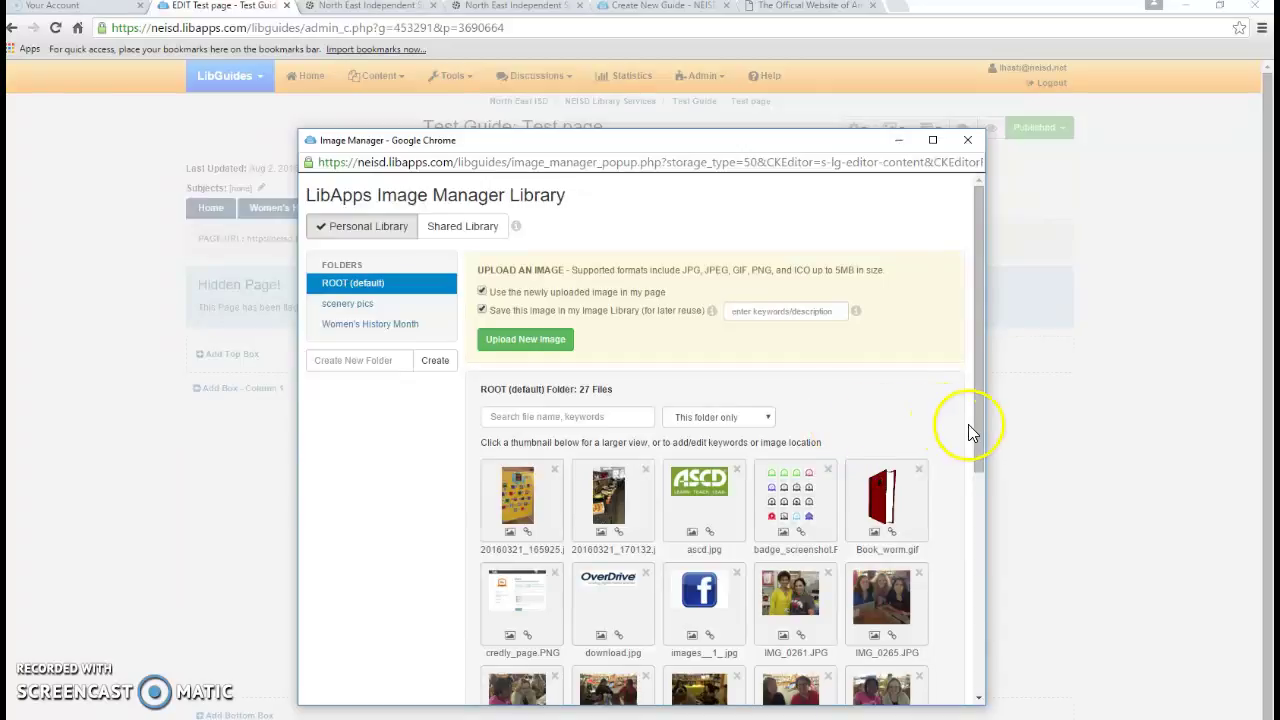
drag(982, 435, 980, 484)
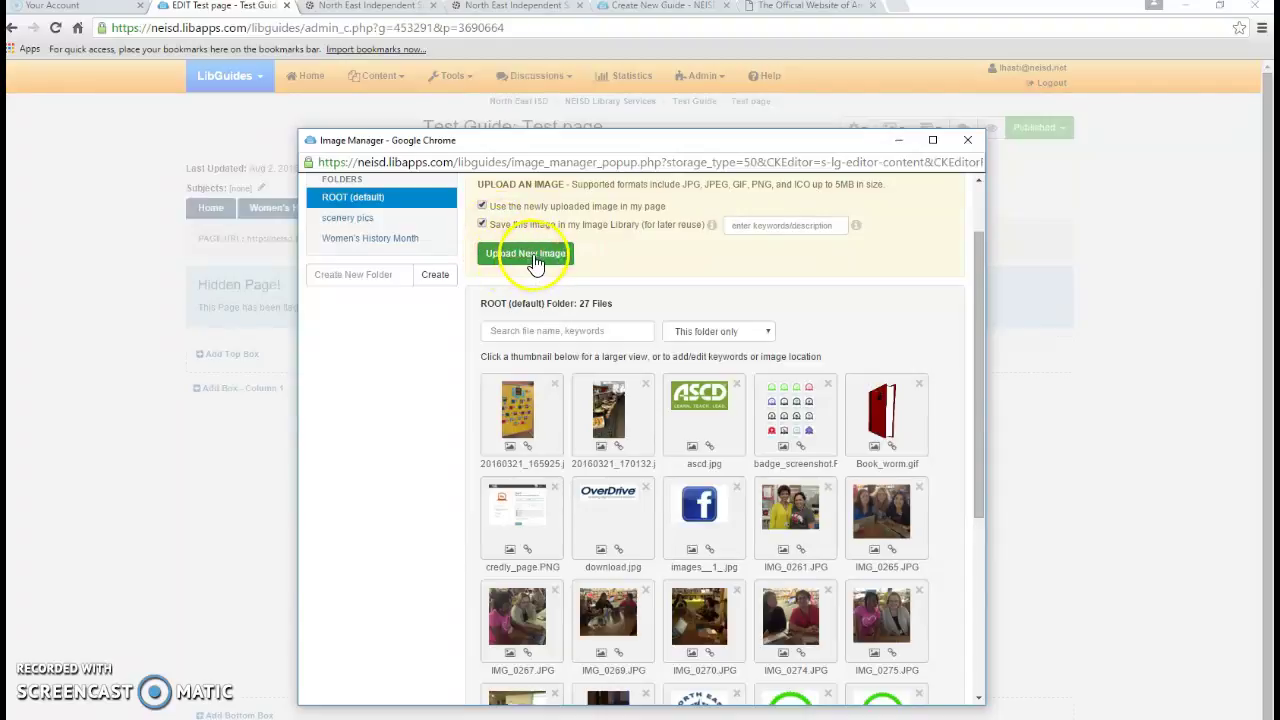
click(367, 240)
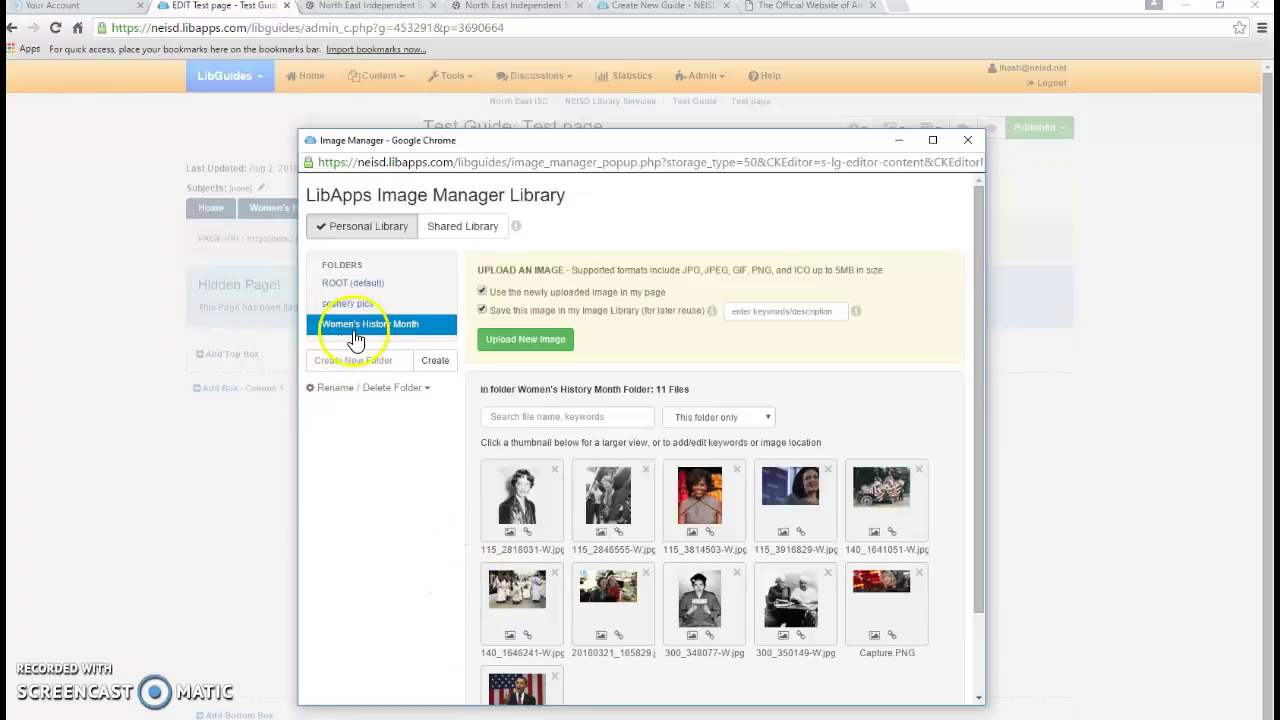
click(510, 535)
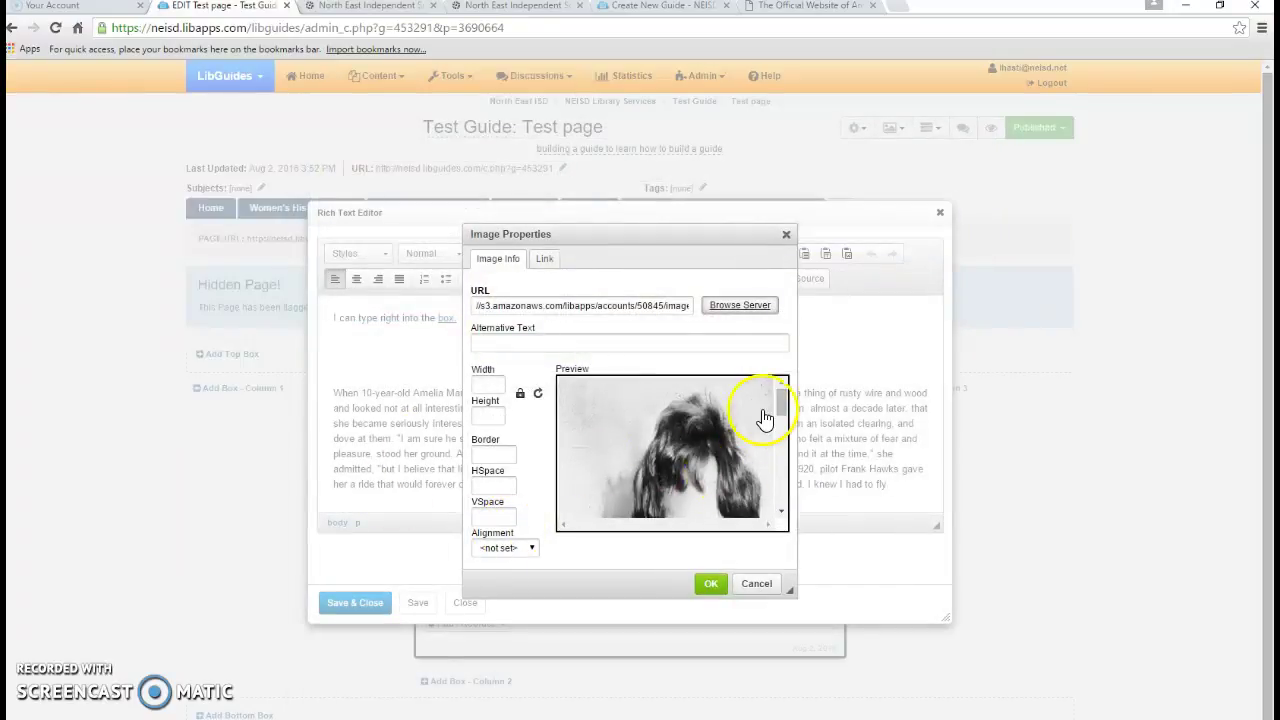
Step: Size the portrait to width 200 and height 300, and give it a border of 3
drag(781, 399, 782, 407)
mouse_move(781, 430)
mouse_down()
mouse_move(779, 476)
mouse_move(785, 400)
mouse_move(781, 427)
mouse_up()
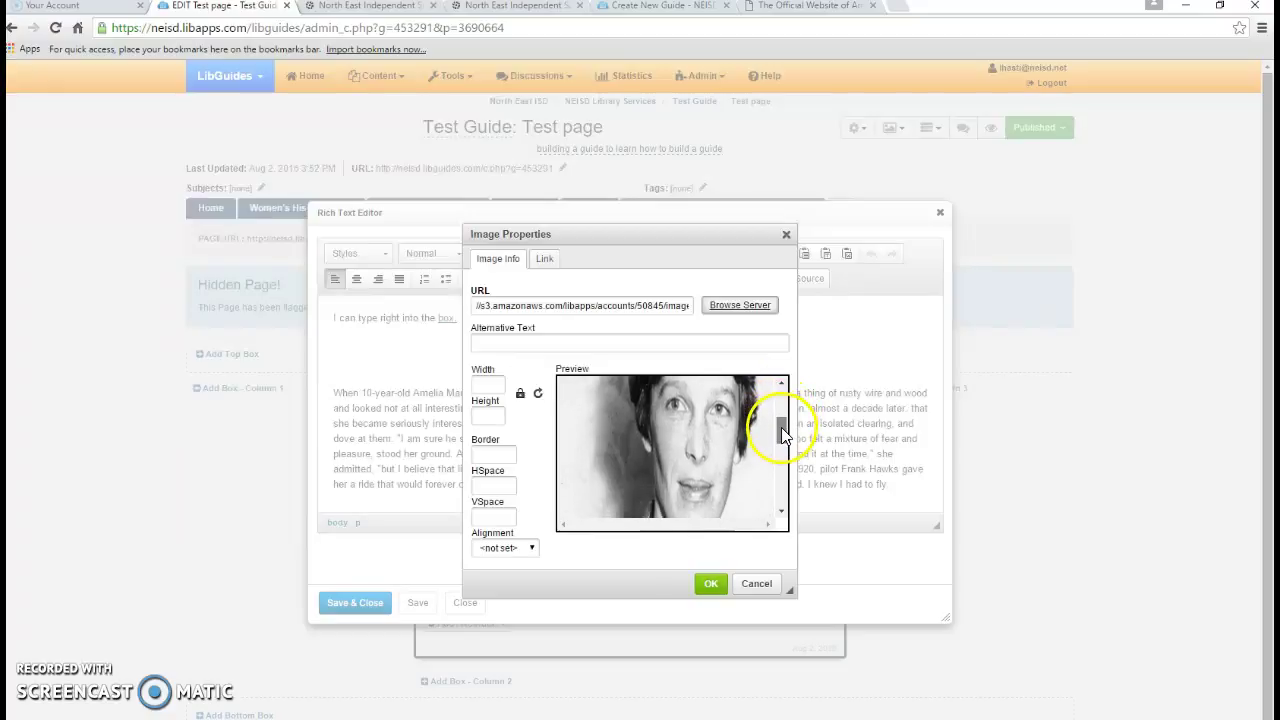
click(479, 385)
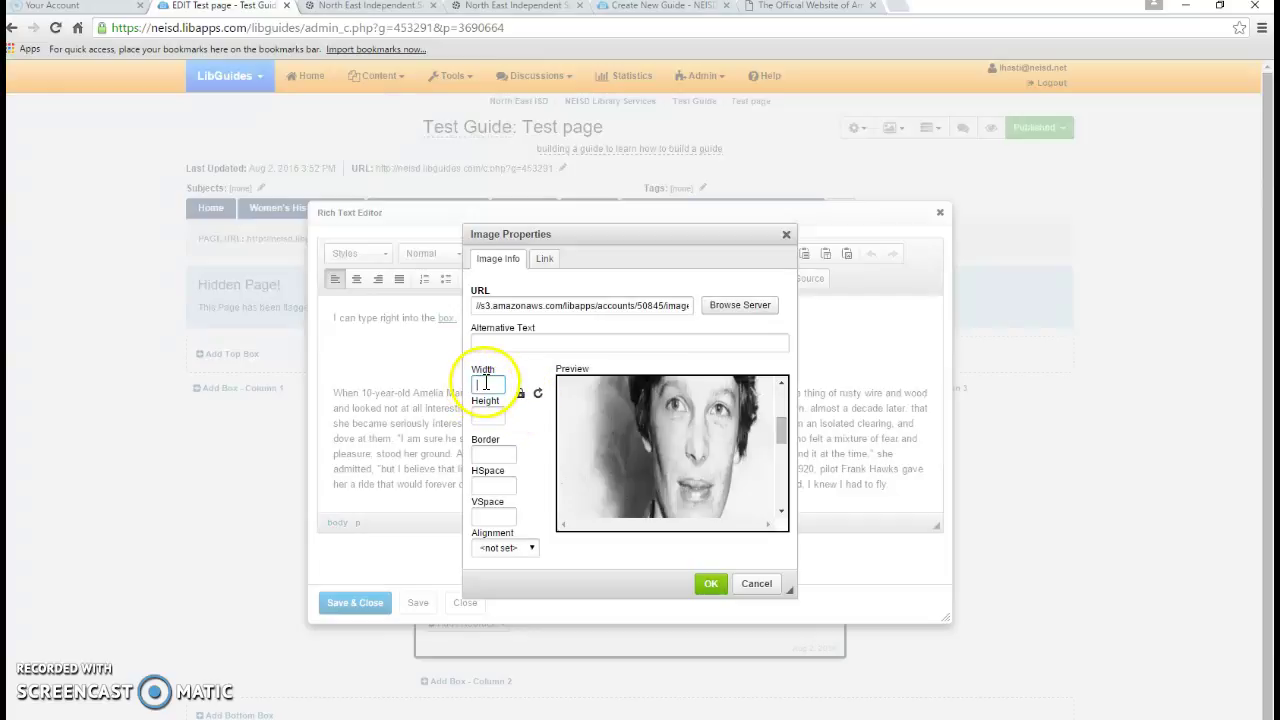
text(100)
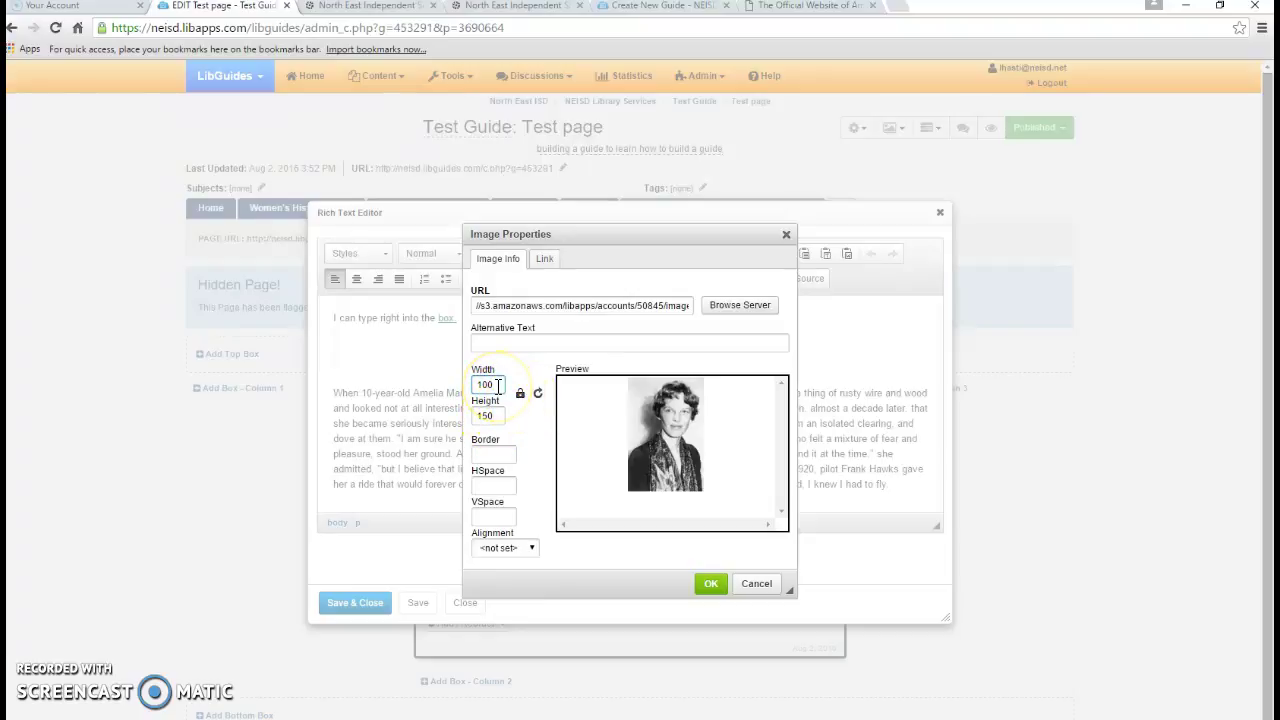
key(BackSpace)
key(BackSpace)
key(BackSpace)
text(200)
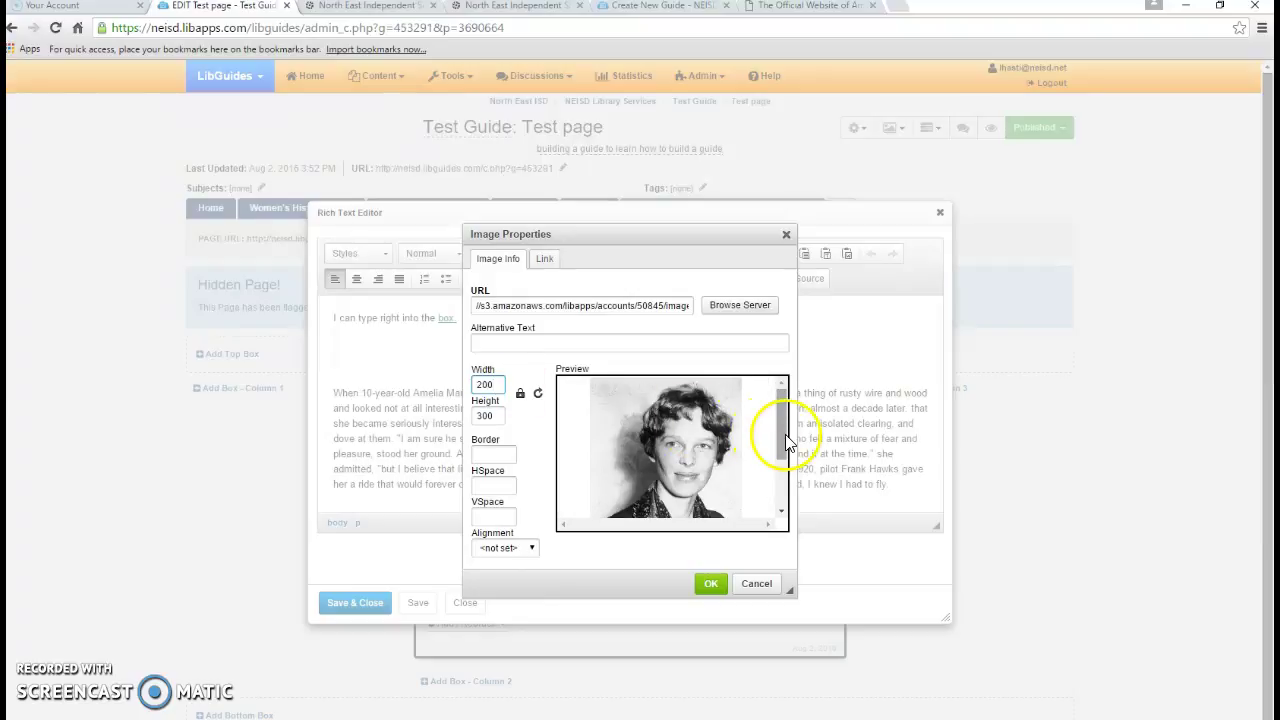
drag(785, 443, 757, 434)
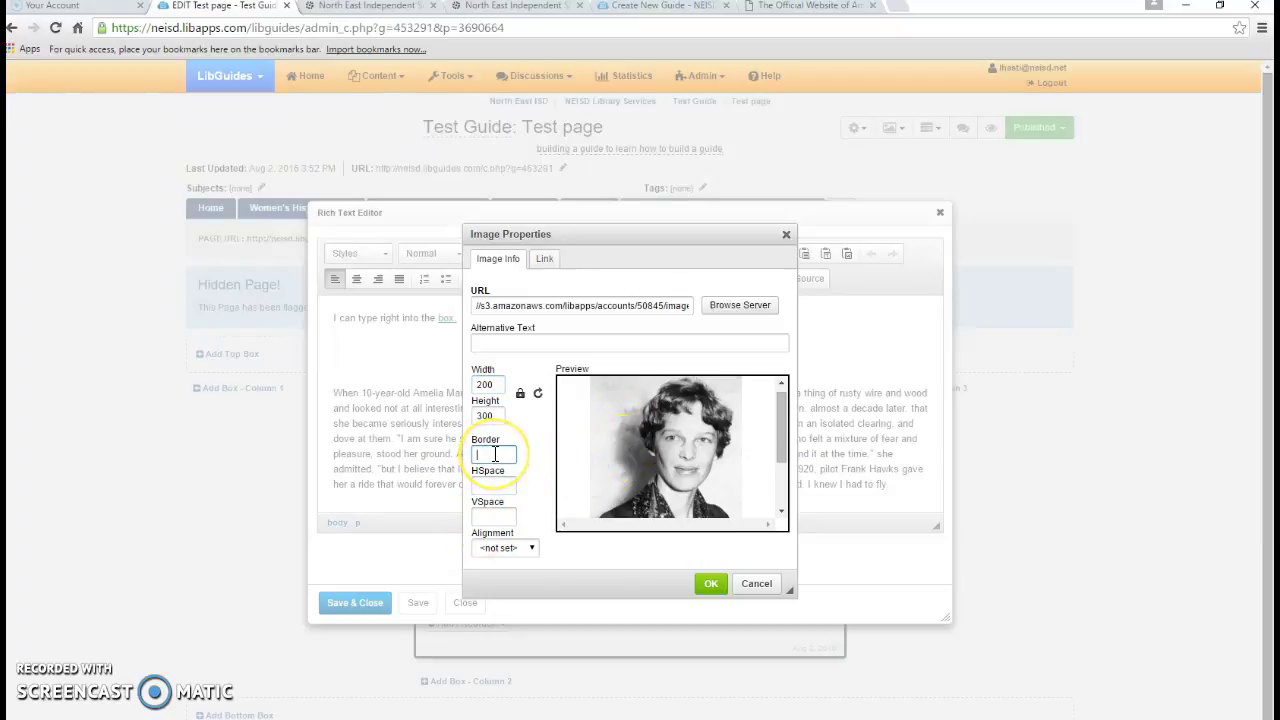
text(5)
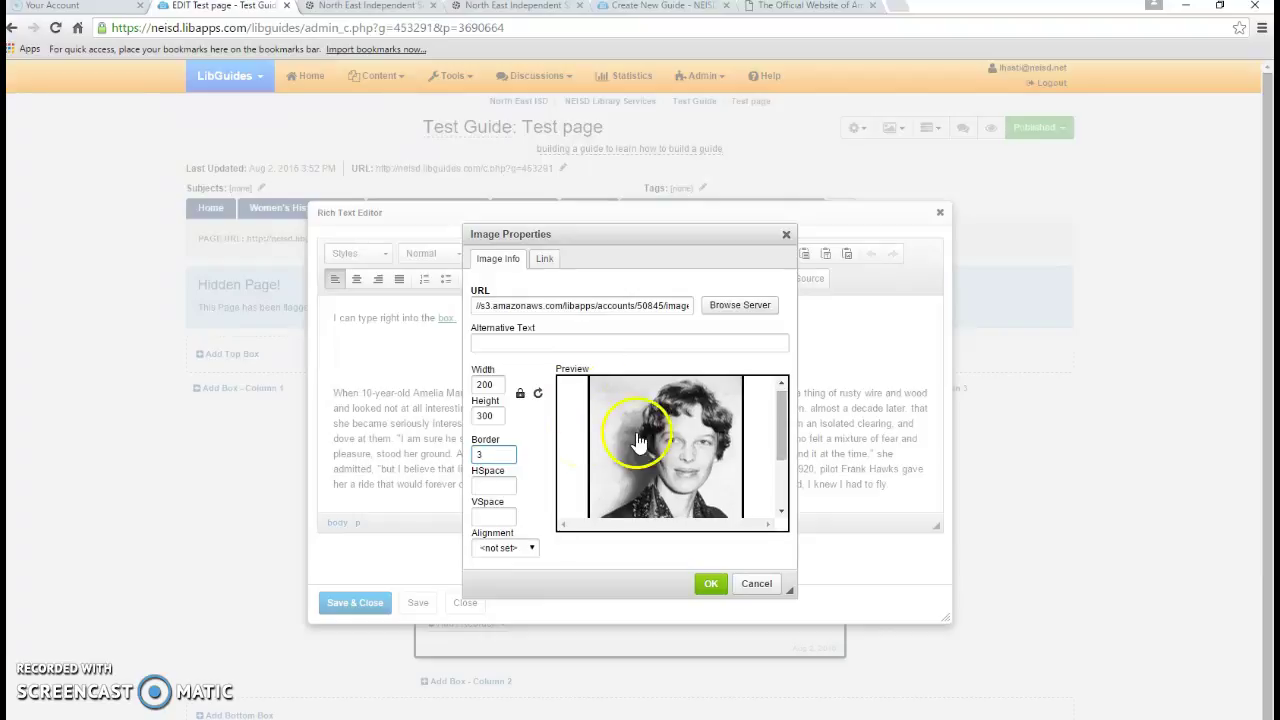
Step: Insert the image, center it, and put the sentence on its own line below it
click(712, 585)
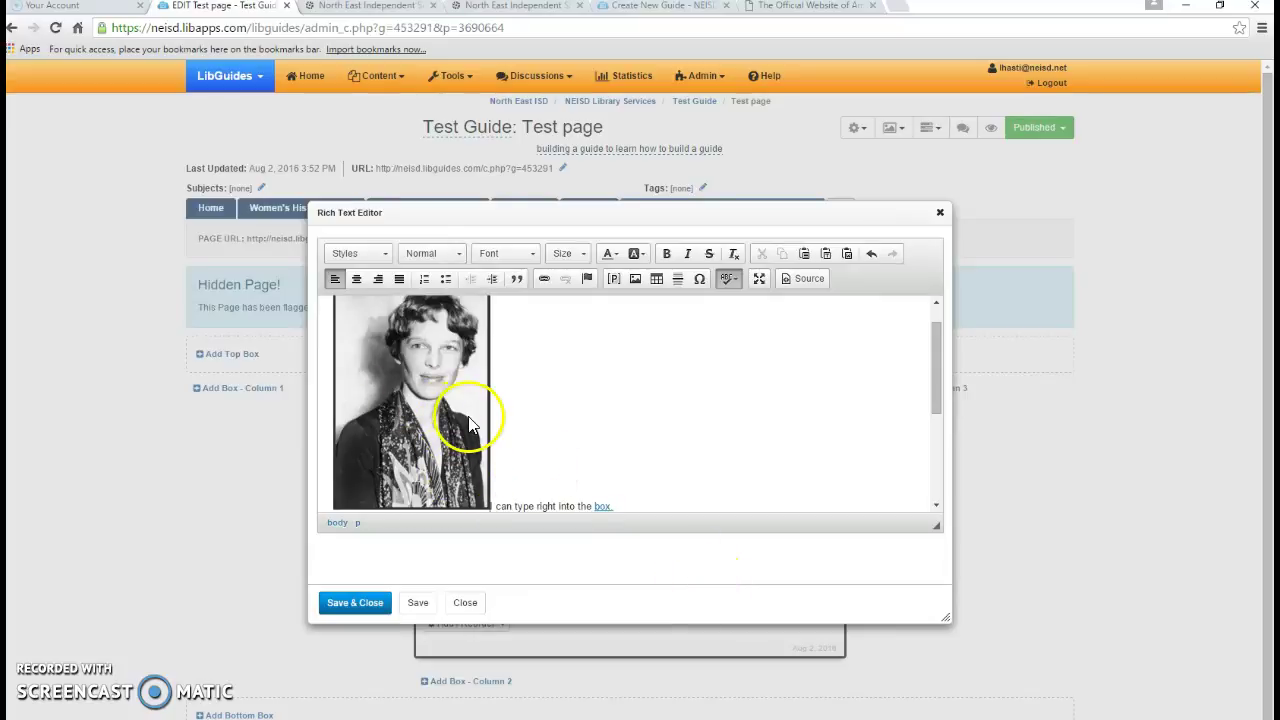
click(356, 280)
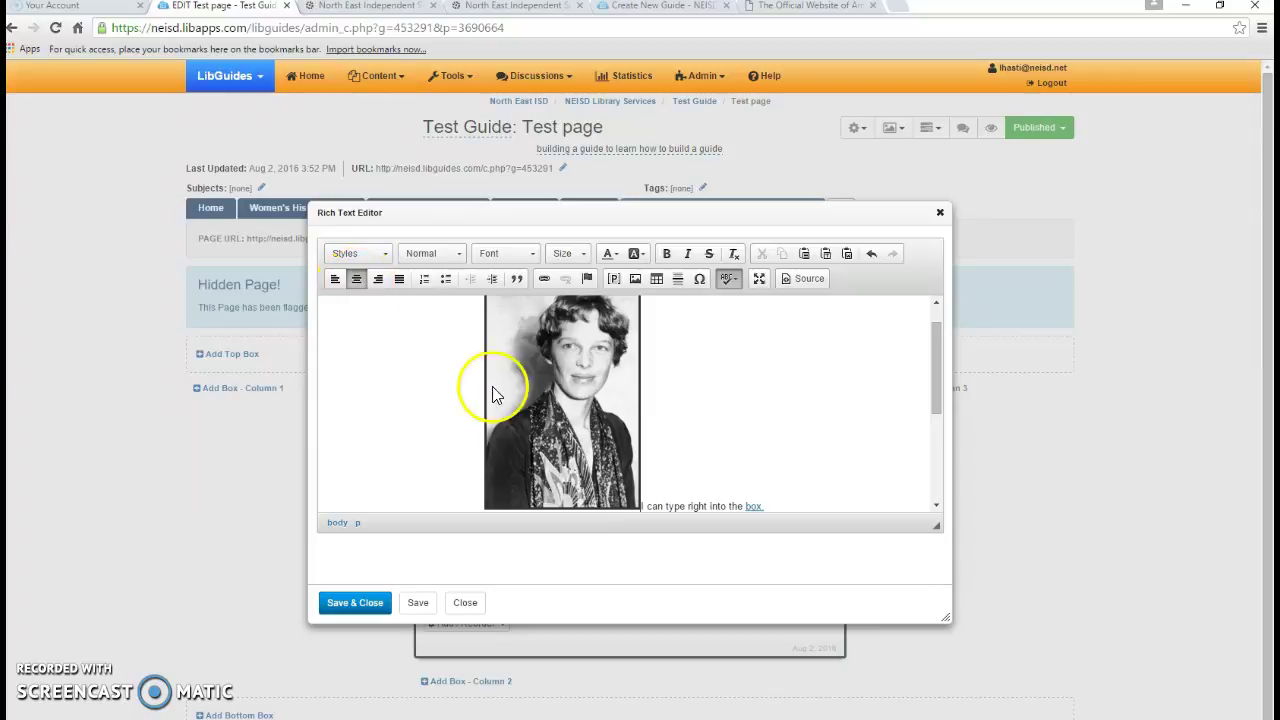
click(646, 506)
key(Return)
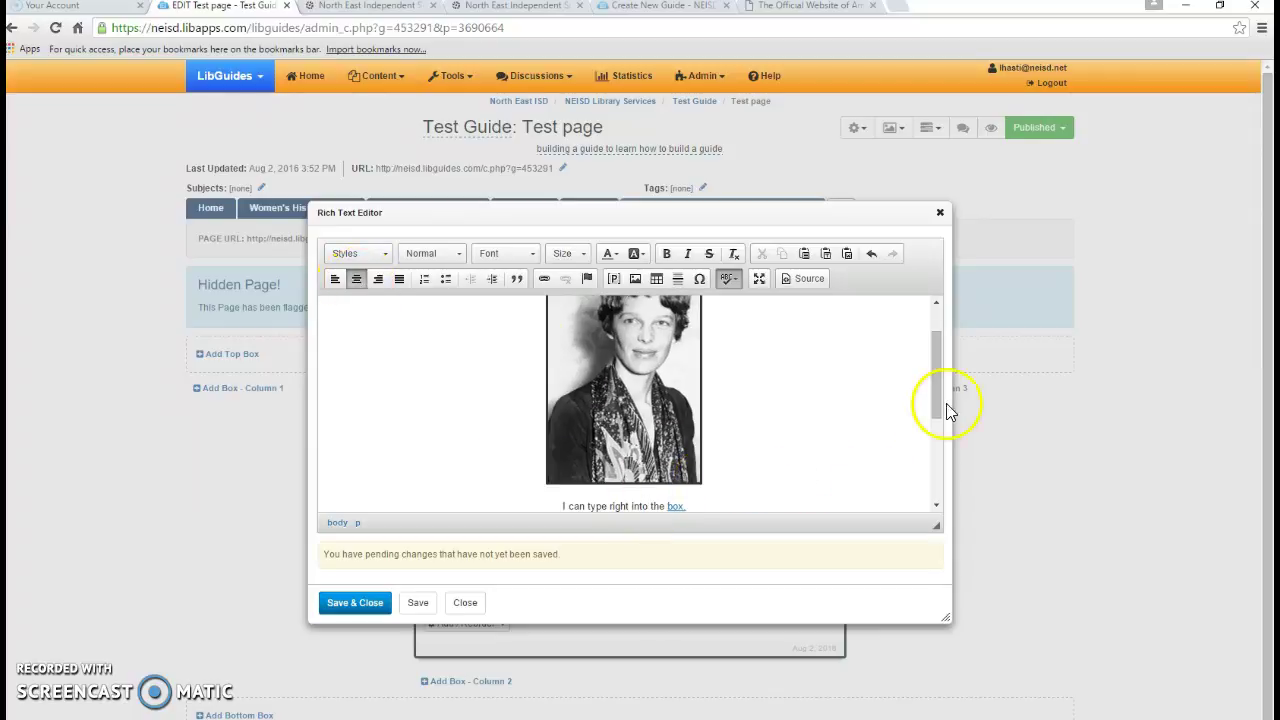
mouse_move(938, 390)
mouse_down()
mouse_move(938, 361)
mouse_move(925, 411)
mouse_up()
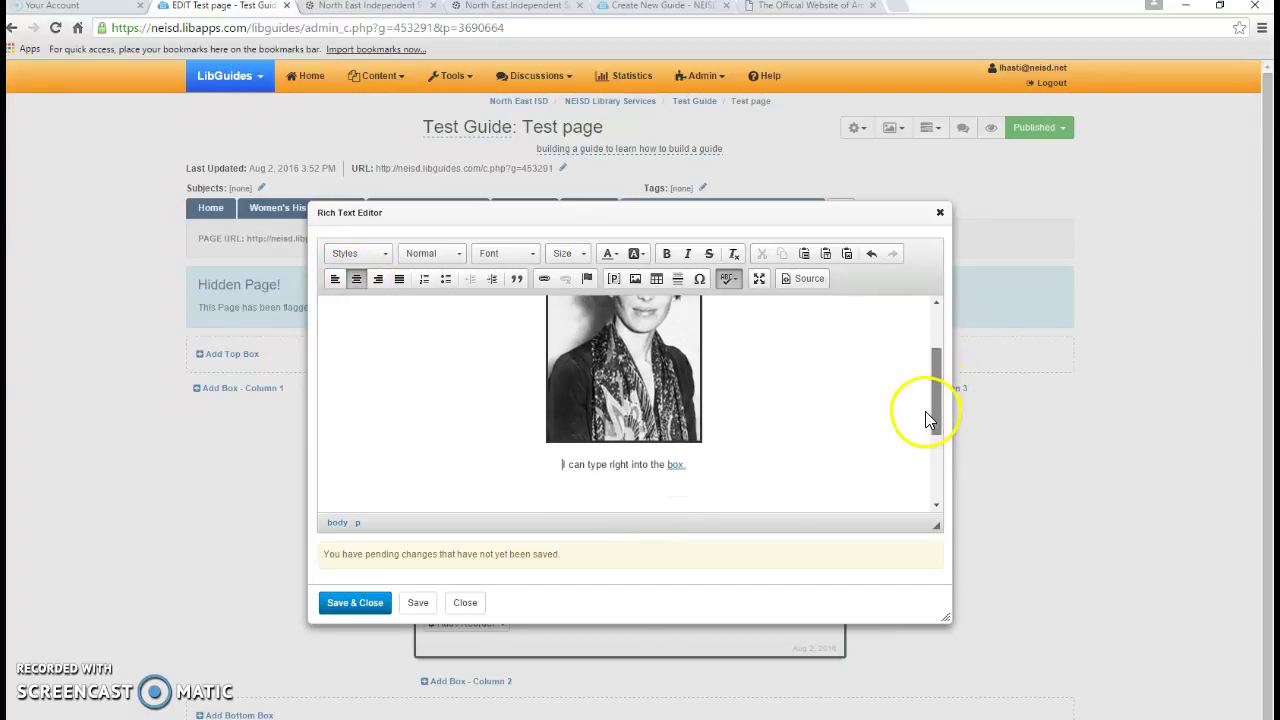
Step: Save the Text Box and review the centered portrait on the Test page
click(350, 603)
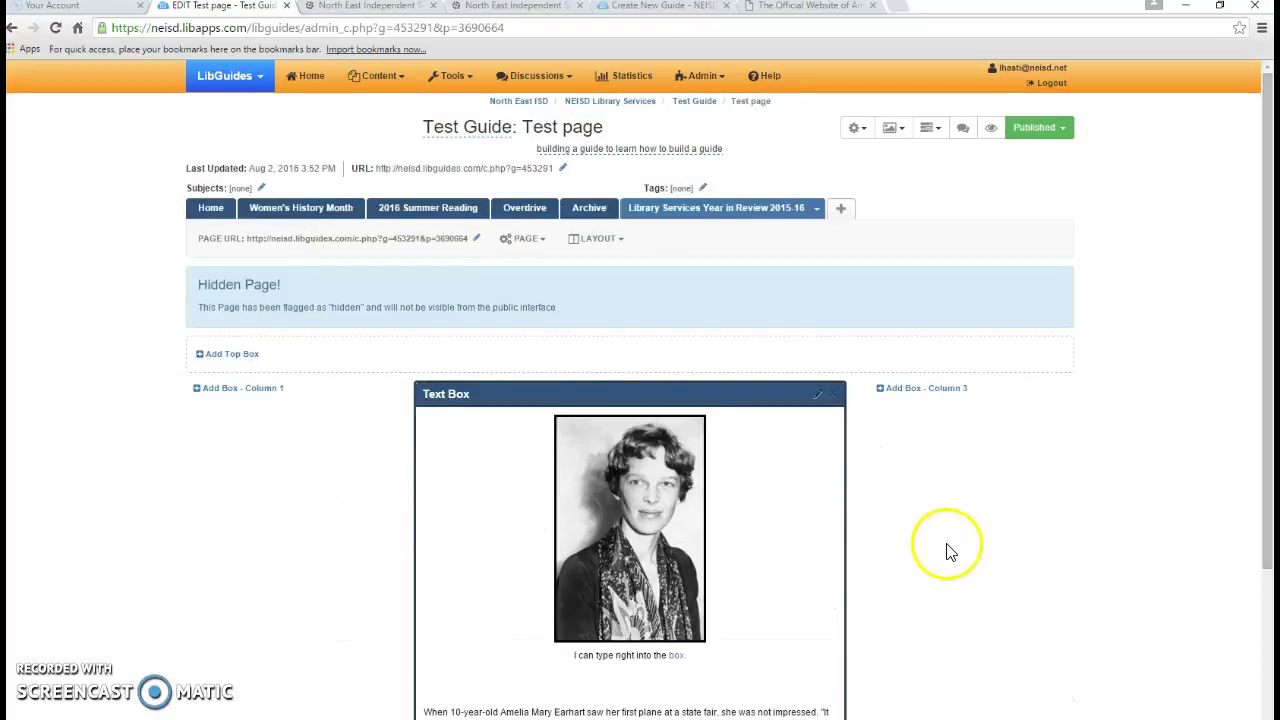
scroll(923, 543, down, 2)
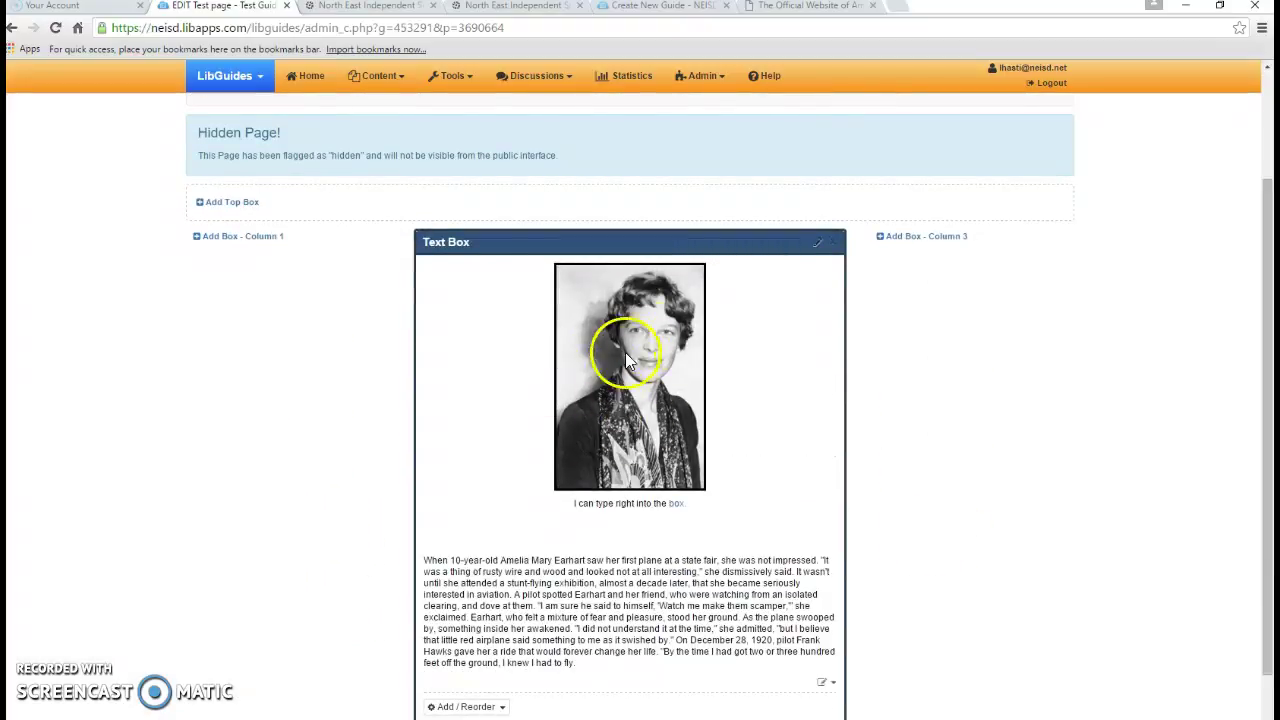
scroll(609, 443, down, 1)
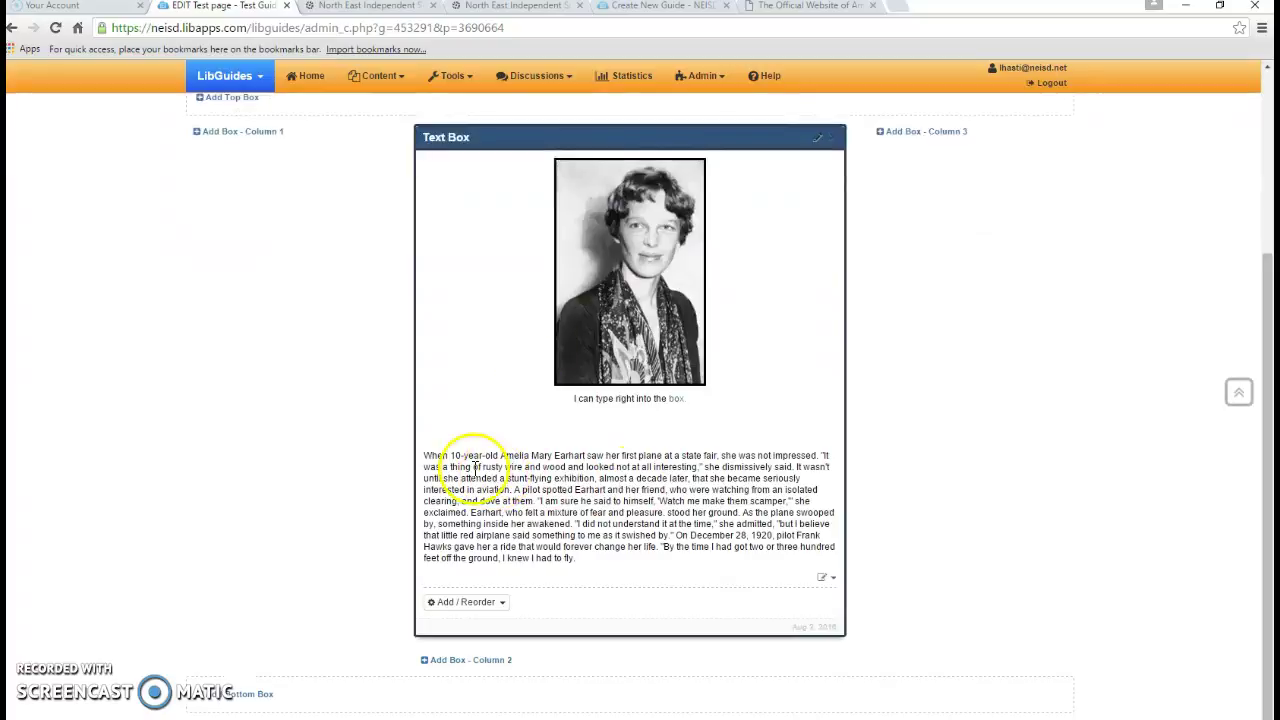
scroll(557, 518, up, 2)
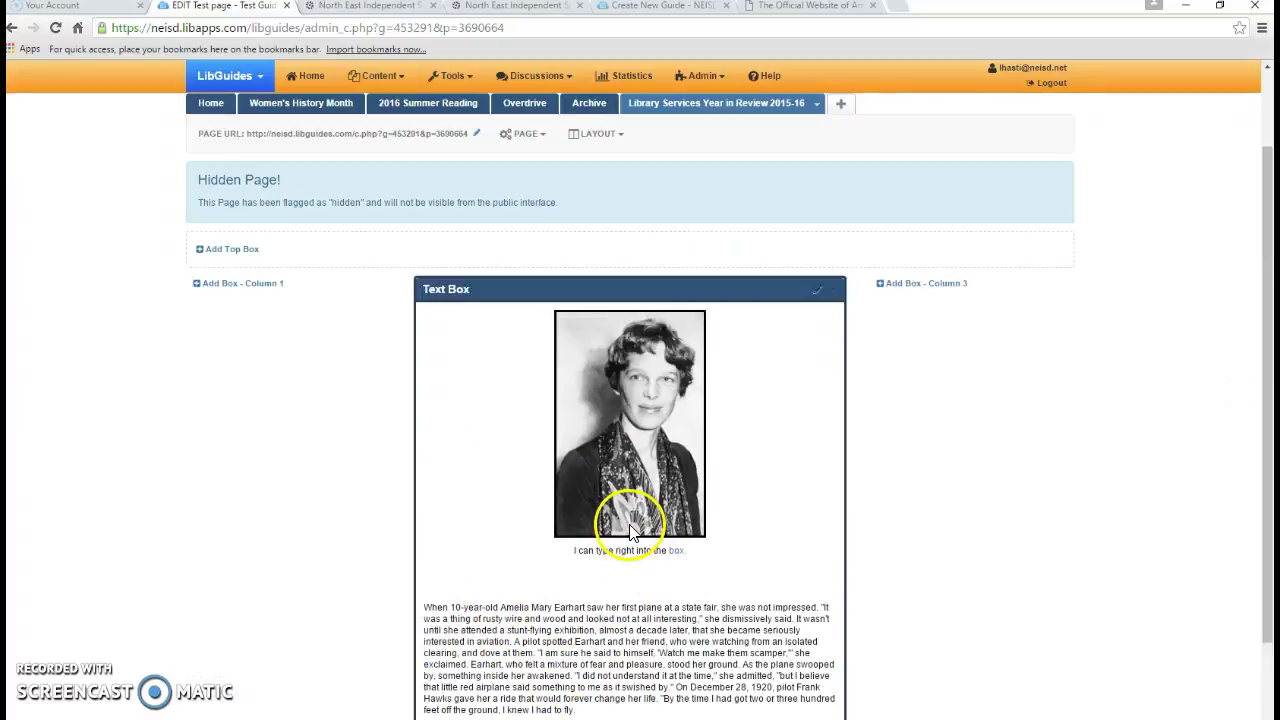
scroll(586, 336, up, 1)
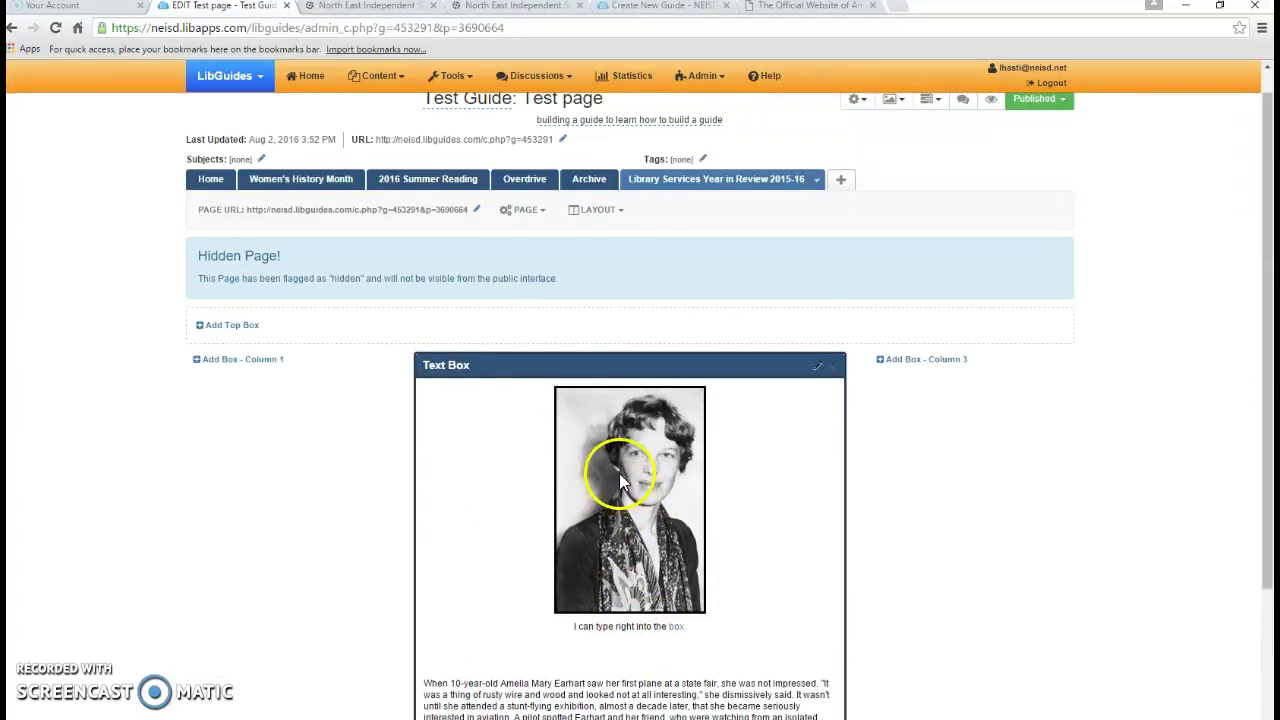
Step: Edit the box, start a link on the portrait, and copy the Amelia Earhart biography URL
scroll(775, 540, down, 2)
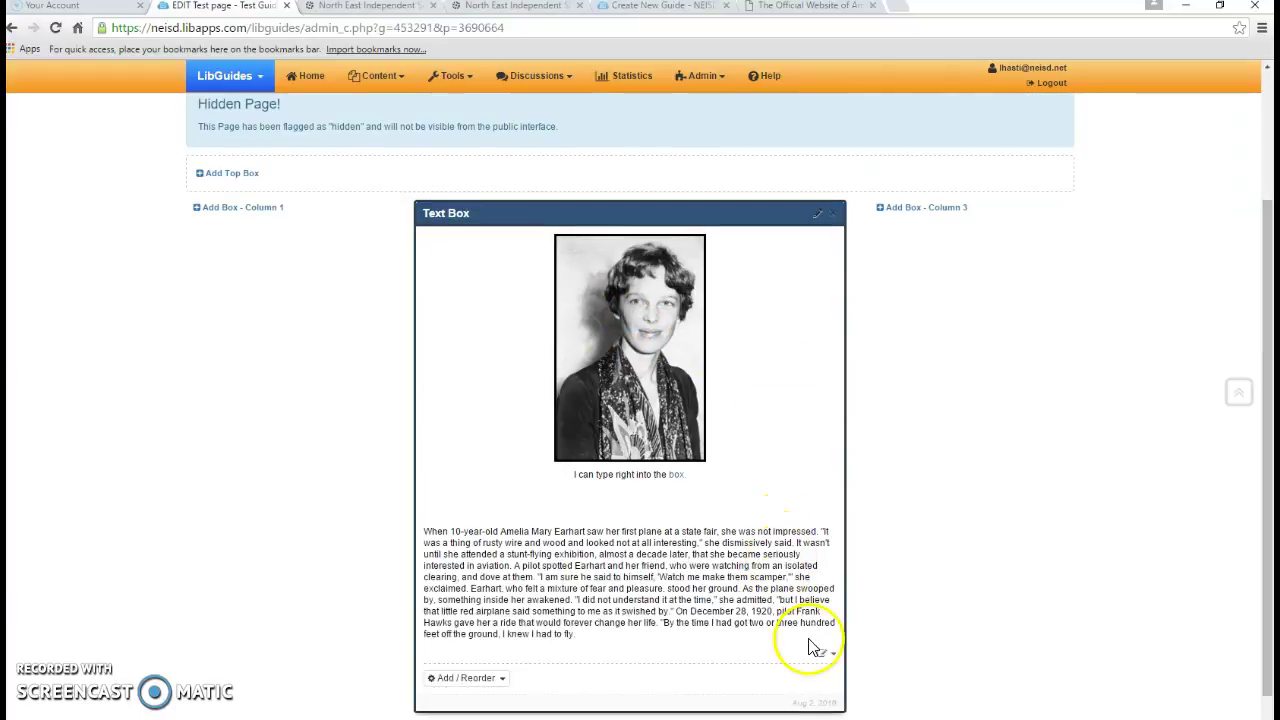
click(832, 658)
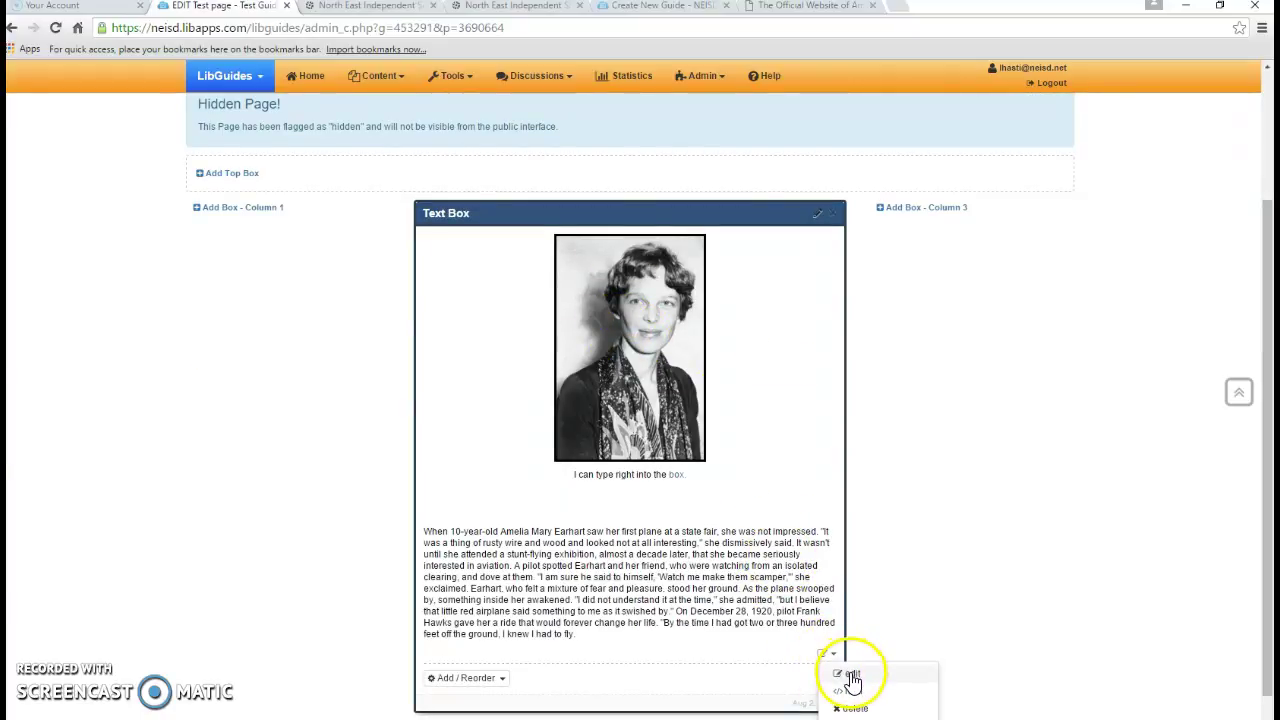
click(851, 678)
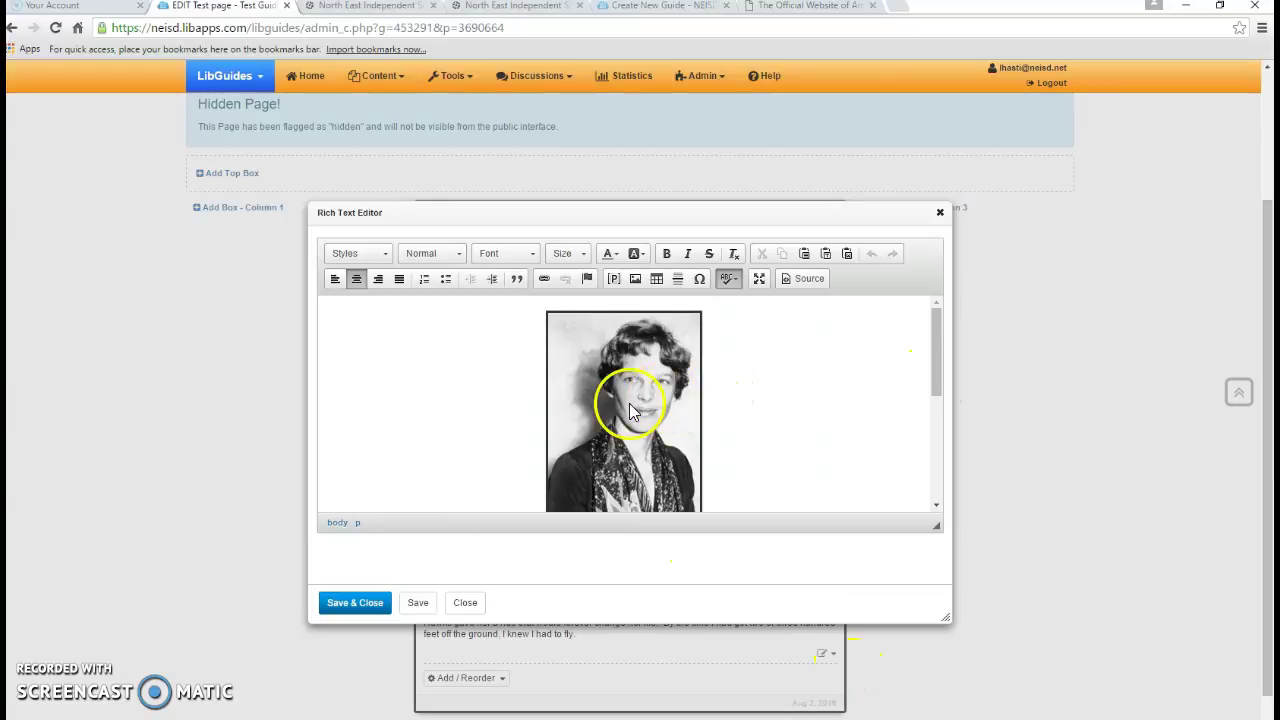
click(620, 410)
click(544, 279)
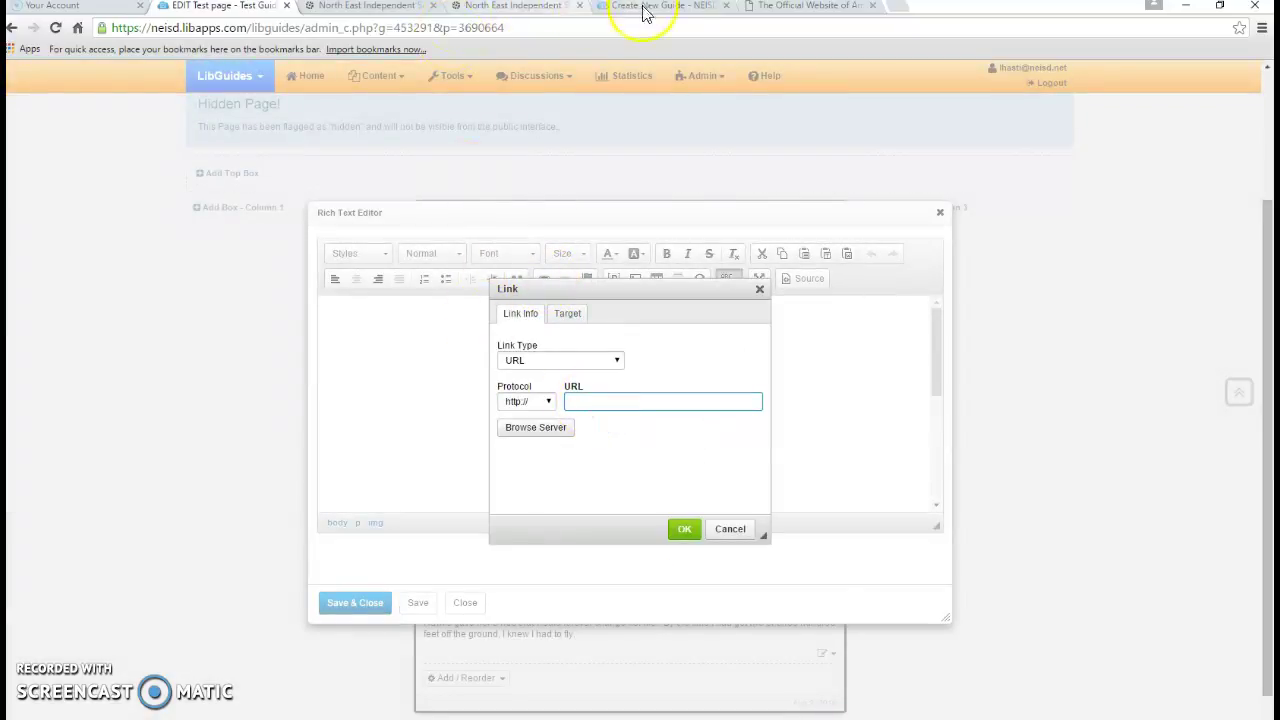
click(780, 10)
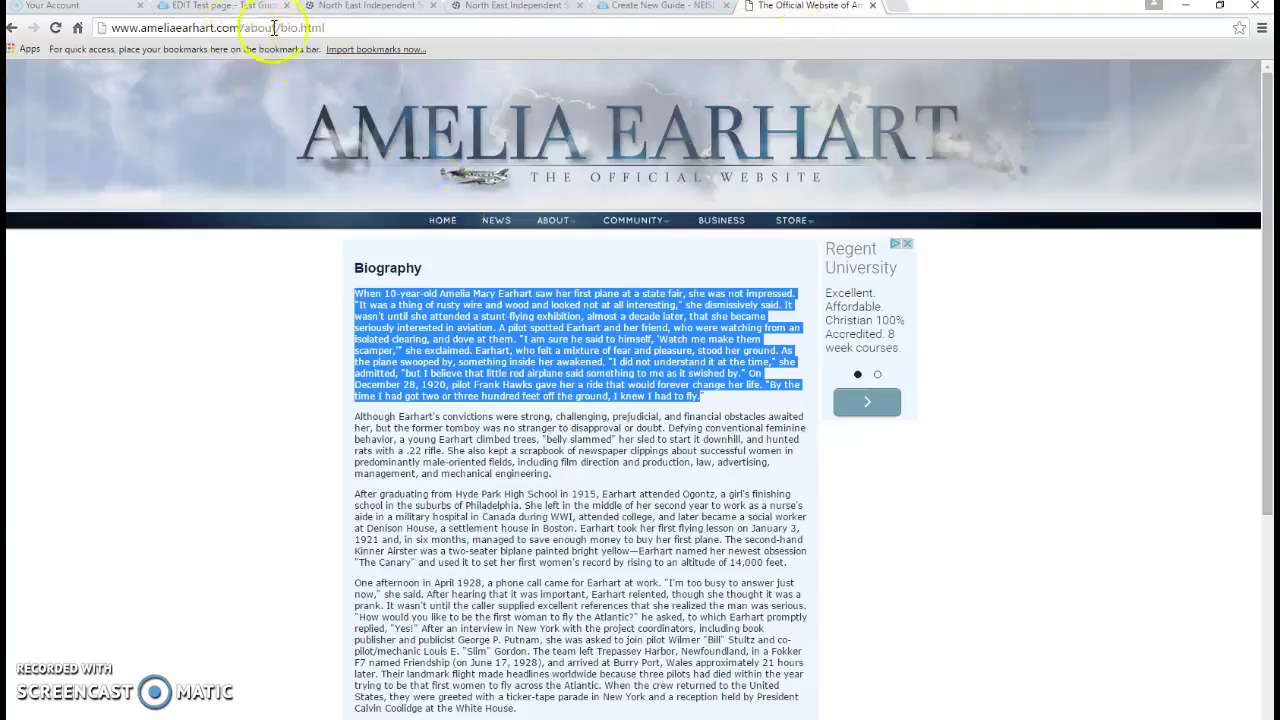
drag(326, 28, 130, 28)
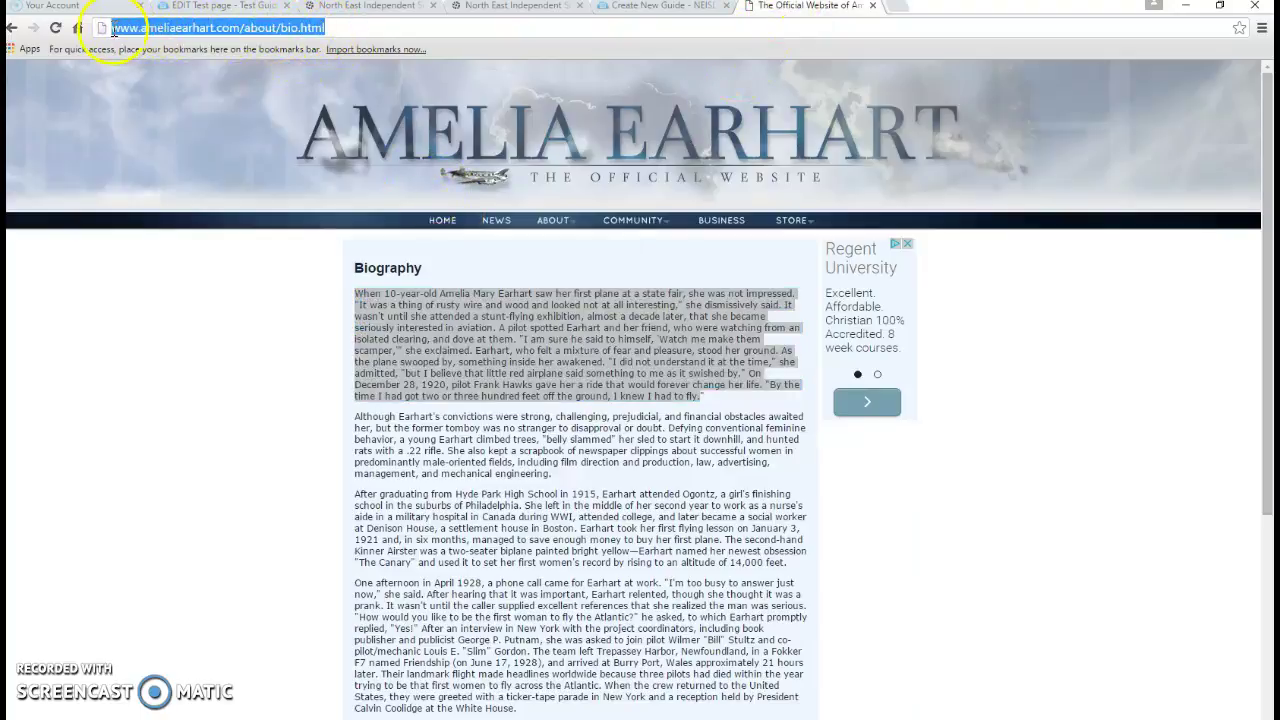
right_click(128, 32)
click(157, 84)
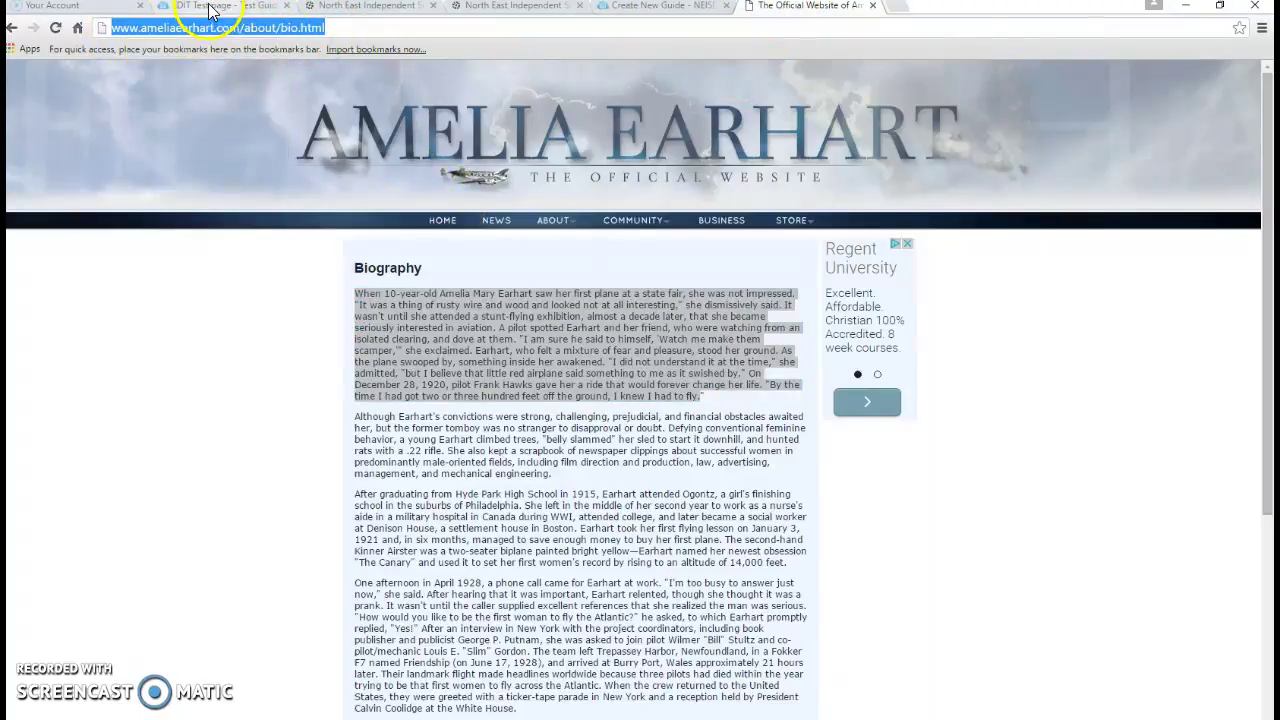
Step: Link the portrait to the biography URL, opening in New Window (_blank), and save the box
click(200, 8)
right_click(578, 401)
click(641, 487)
click(567, 313)
click(600, 360)
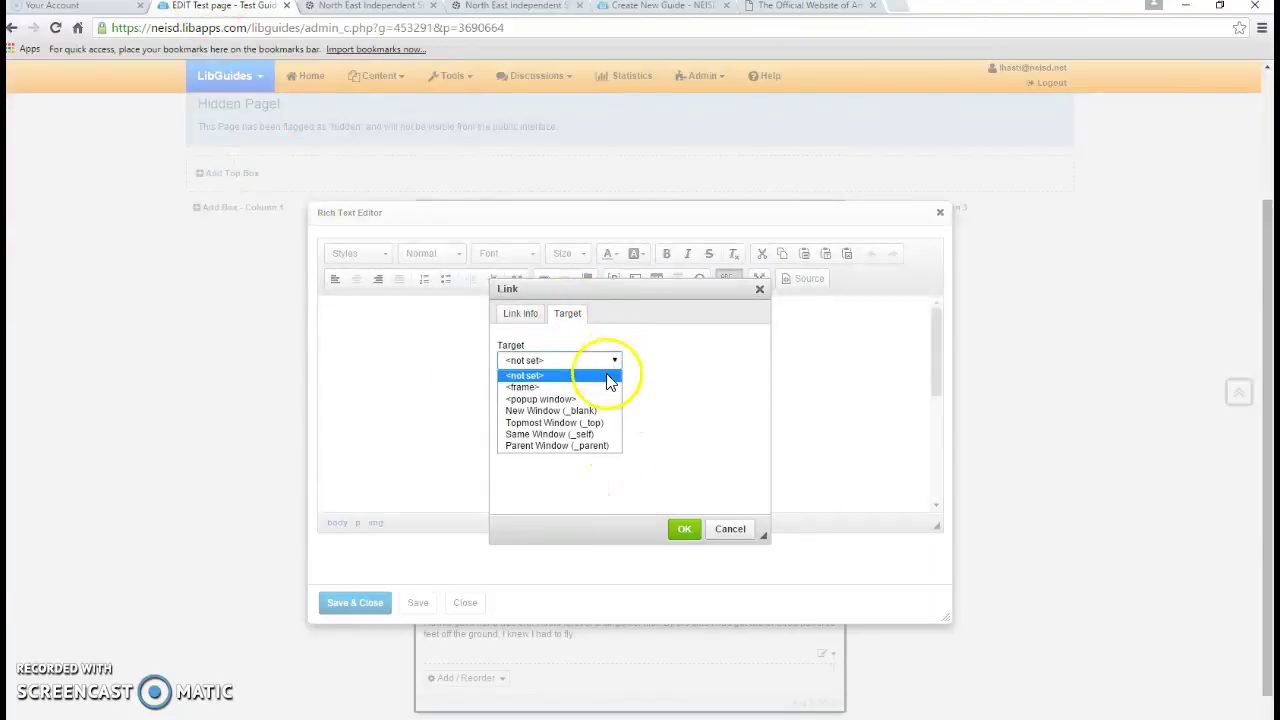
click(550, 411)
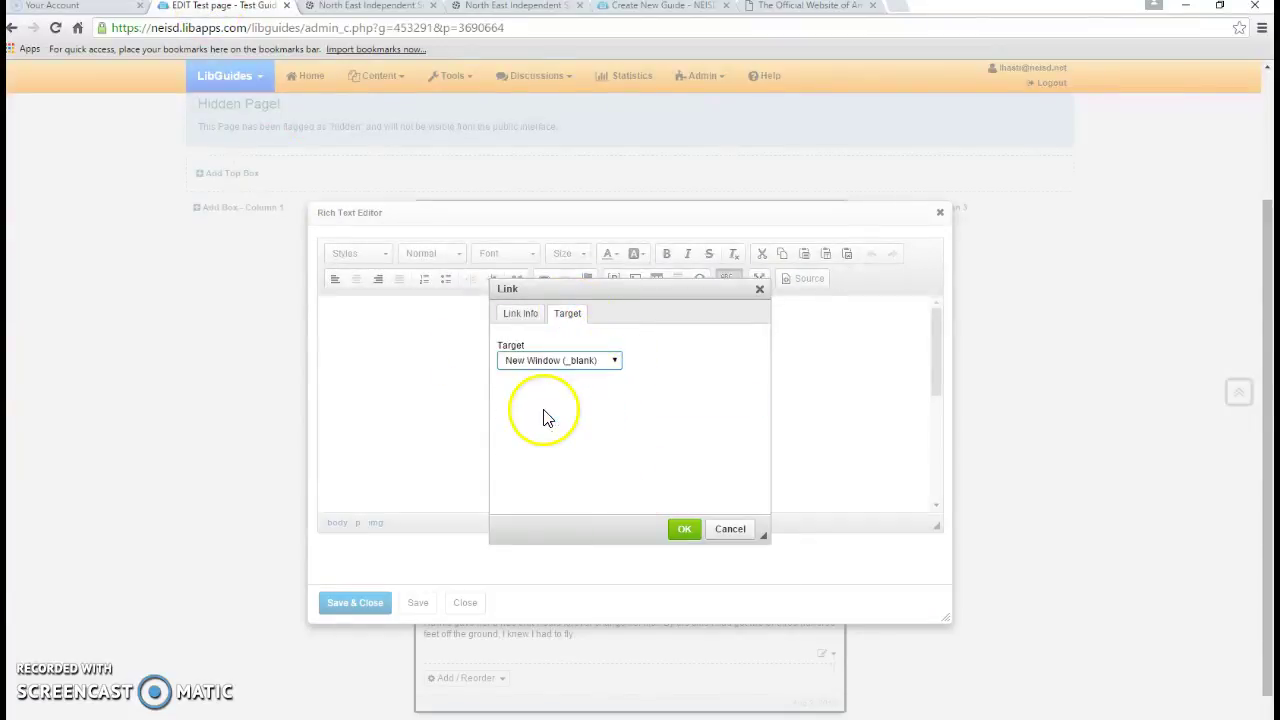
click(684, 529)
click(355, 603)
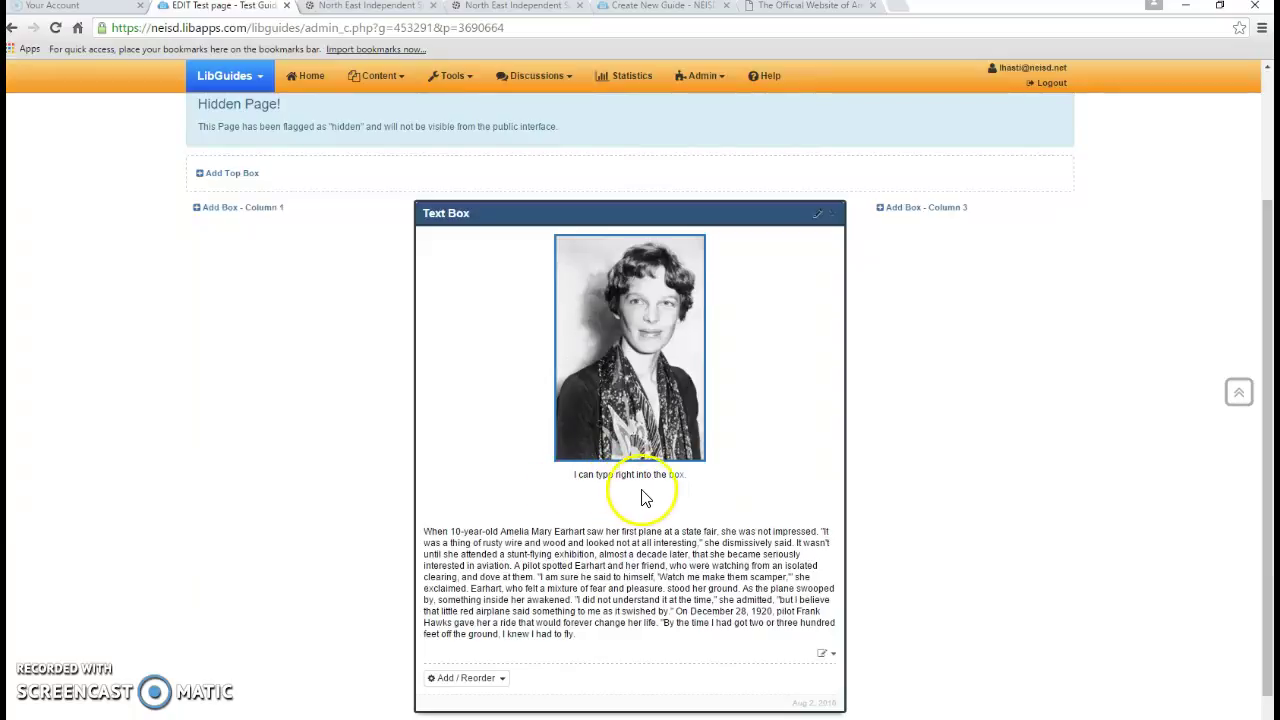
Step: Confirm the photo opens the Earhart biography in a new tab, then return to the Test page editor
click(641, 349)
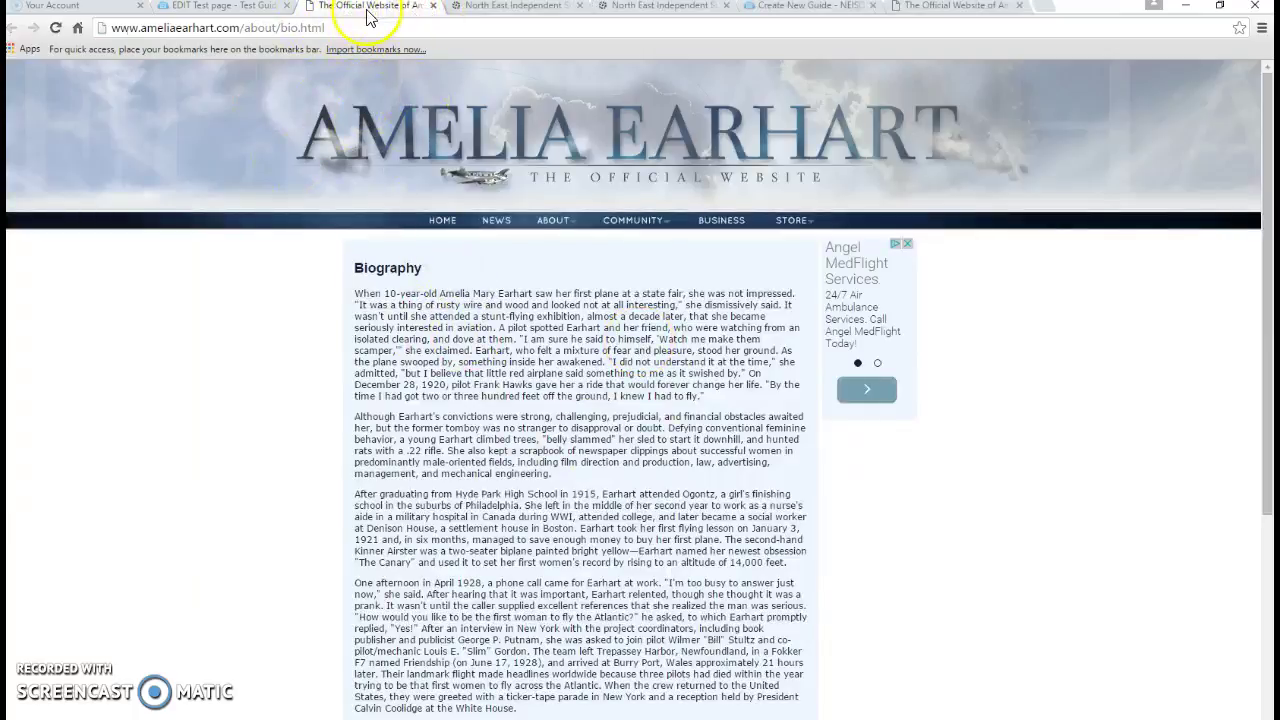
click(215, 8)
scroll(622, 367, up, 1)
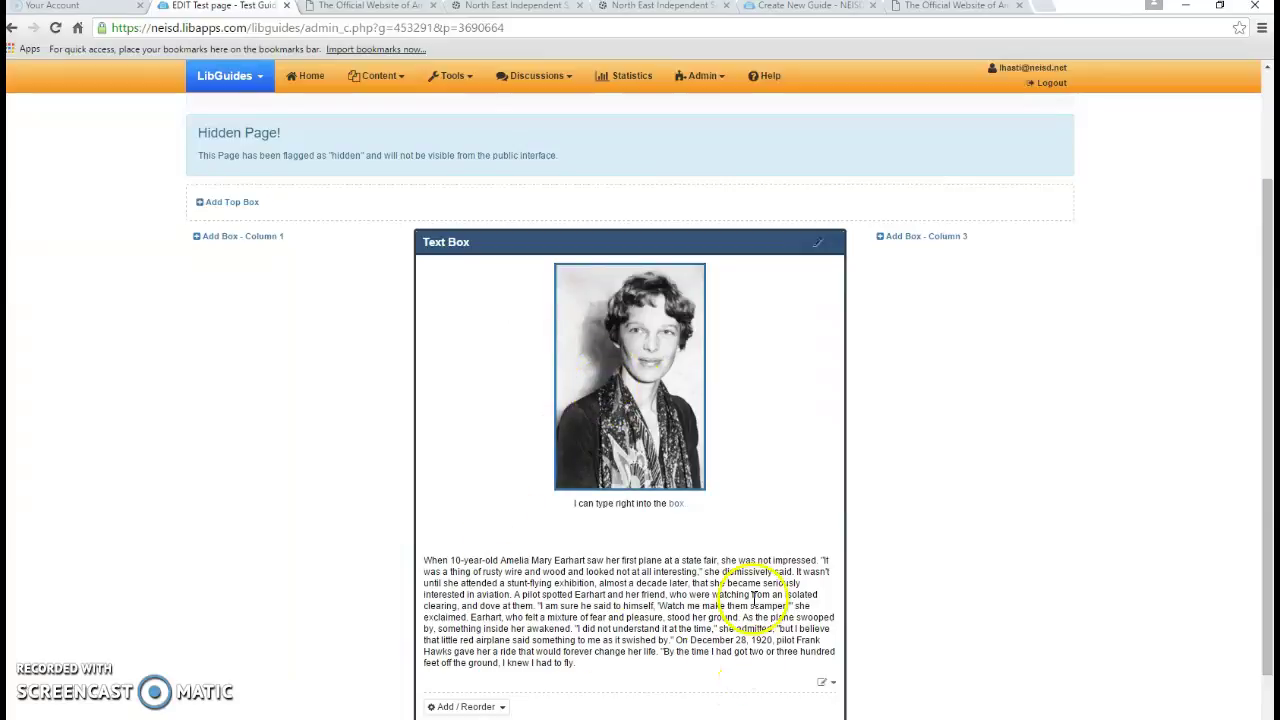
scroll(412, 462, up, 5)
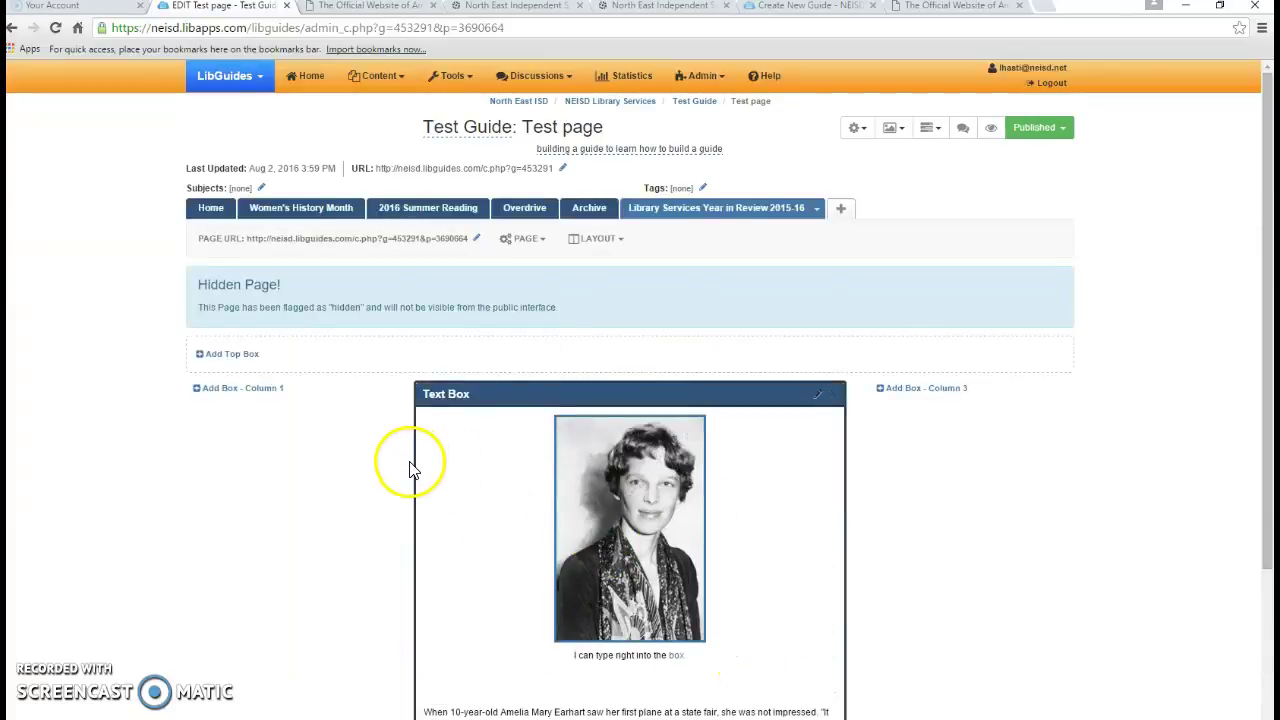
Step: Rename the box from 'Text Box' to 'Amelia Earhart' and save
click(819, 398)
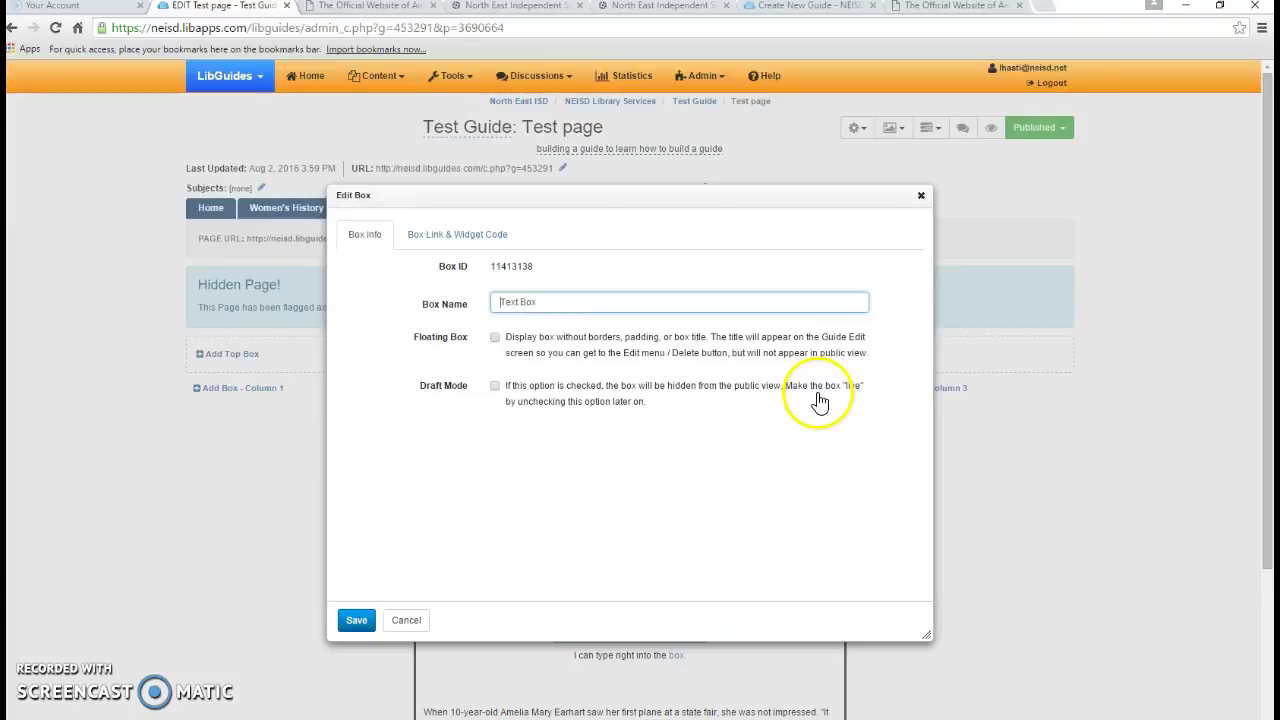
drag(539, 302, 489, 307)
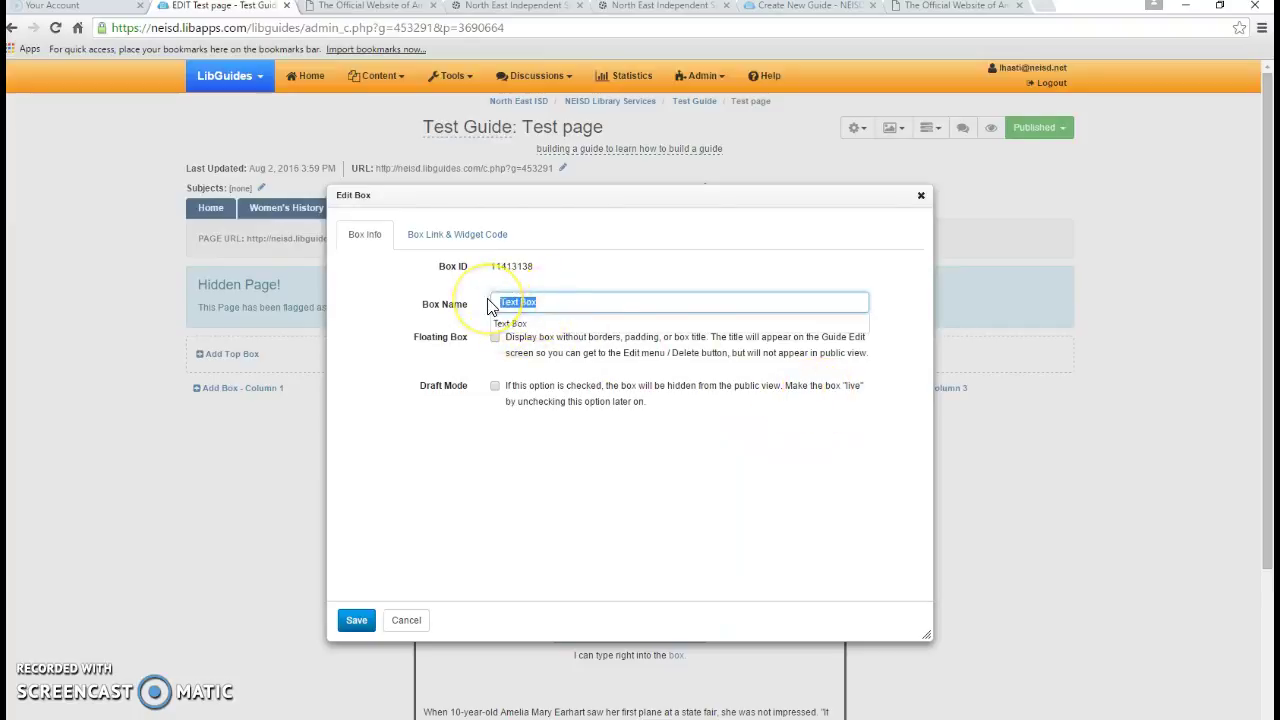
text(Amelia Earhart)
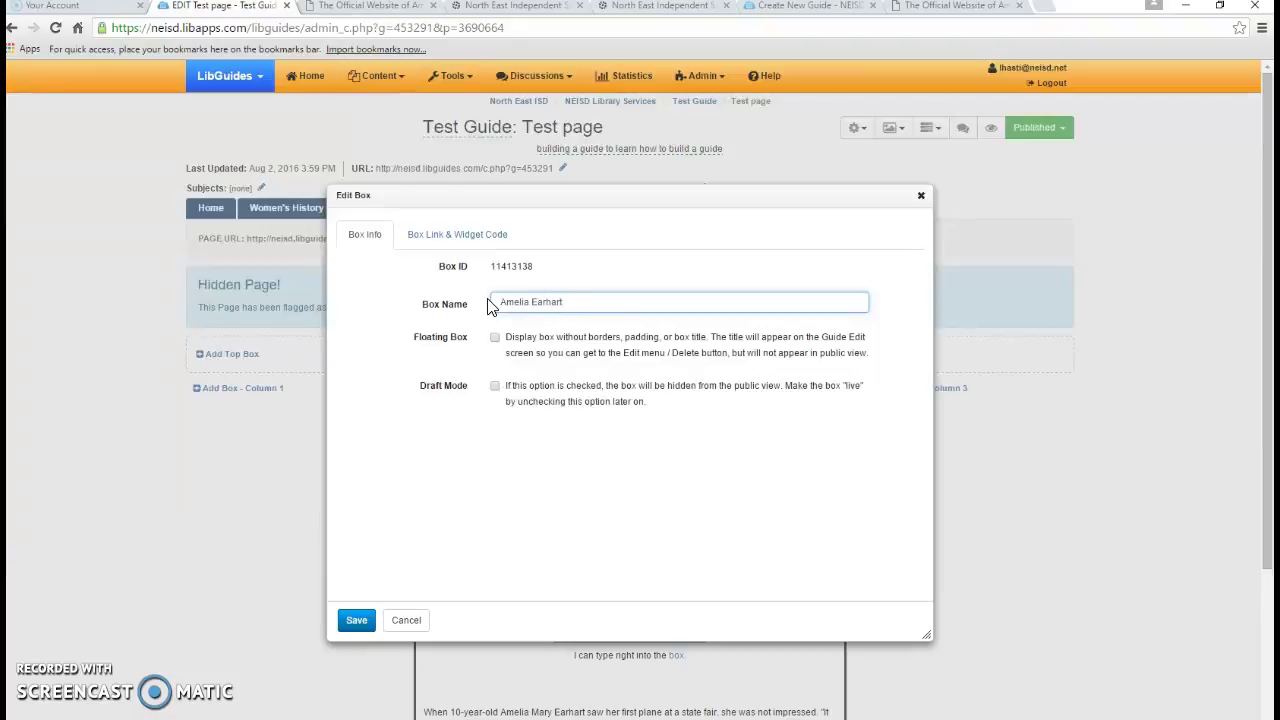
click(356, 620)
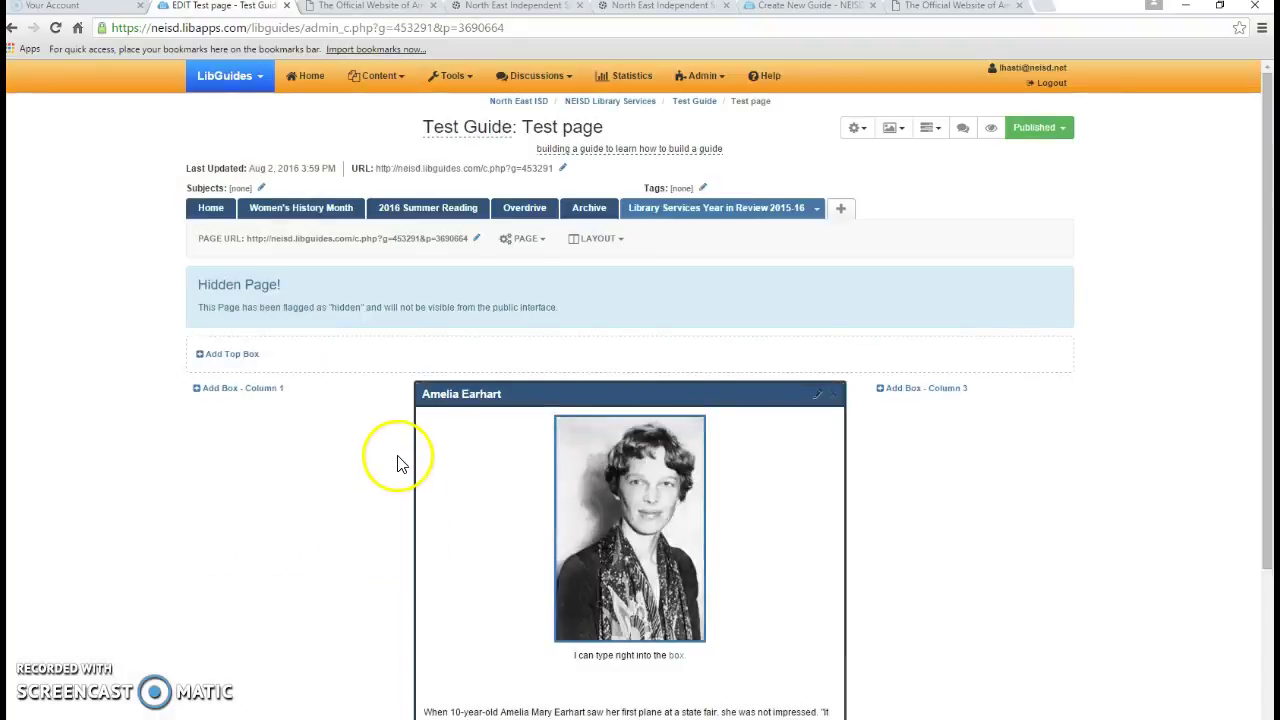
Step: Move Test page to a top-level tab right after Women's History Month and save the order
click(527, 240)
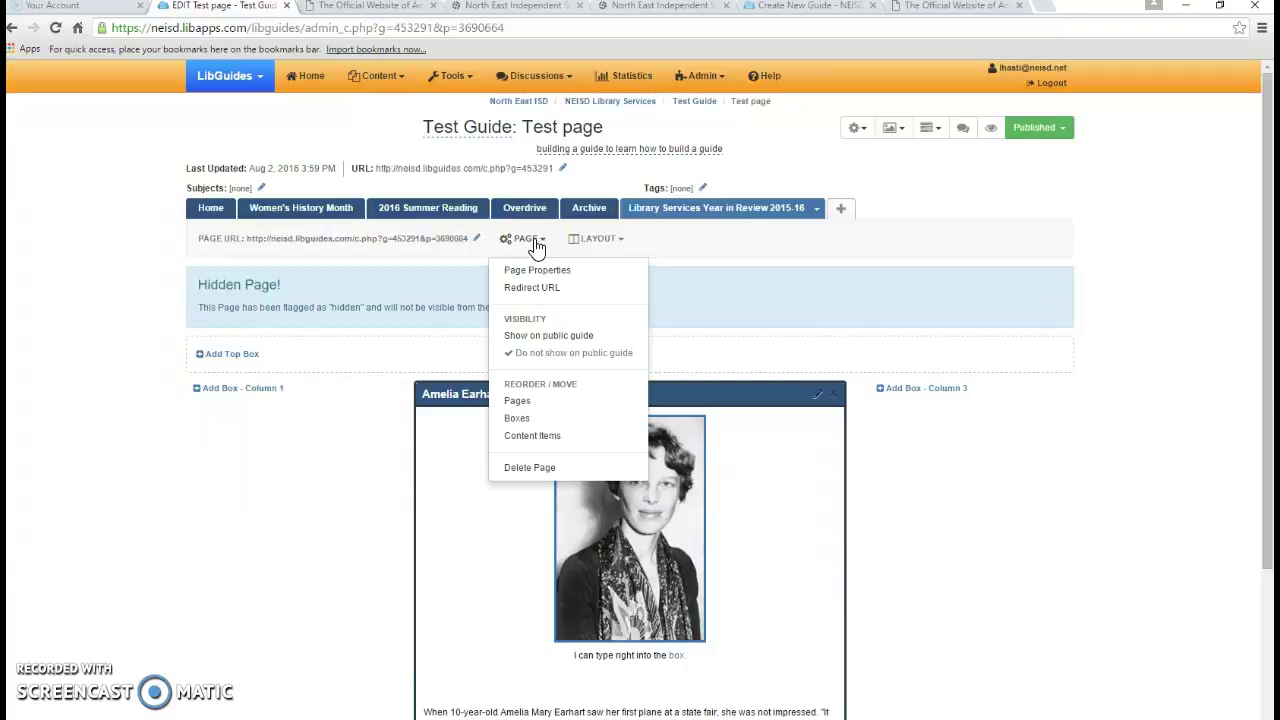
click(527, 402)
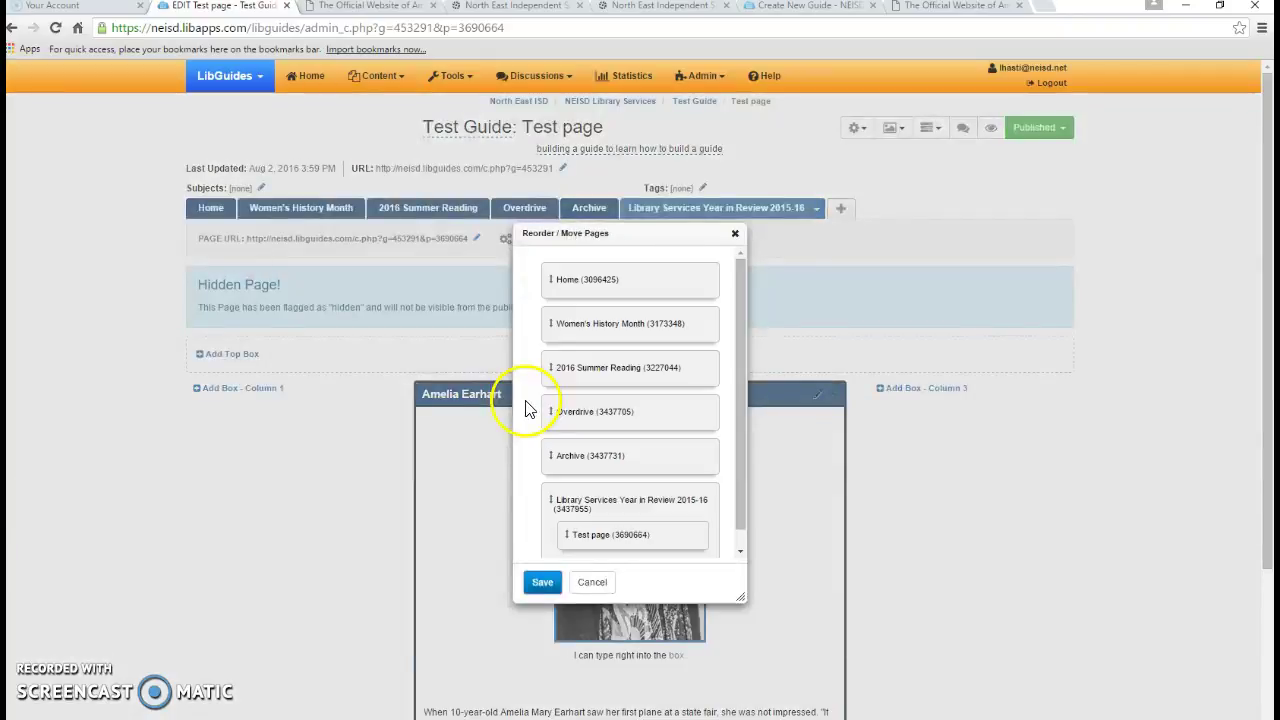
drag(742, 384, 739, 437)
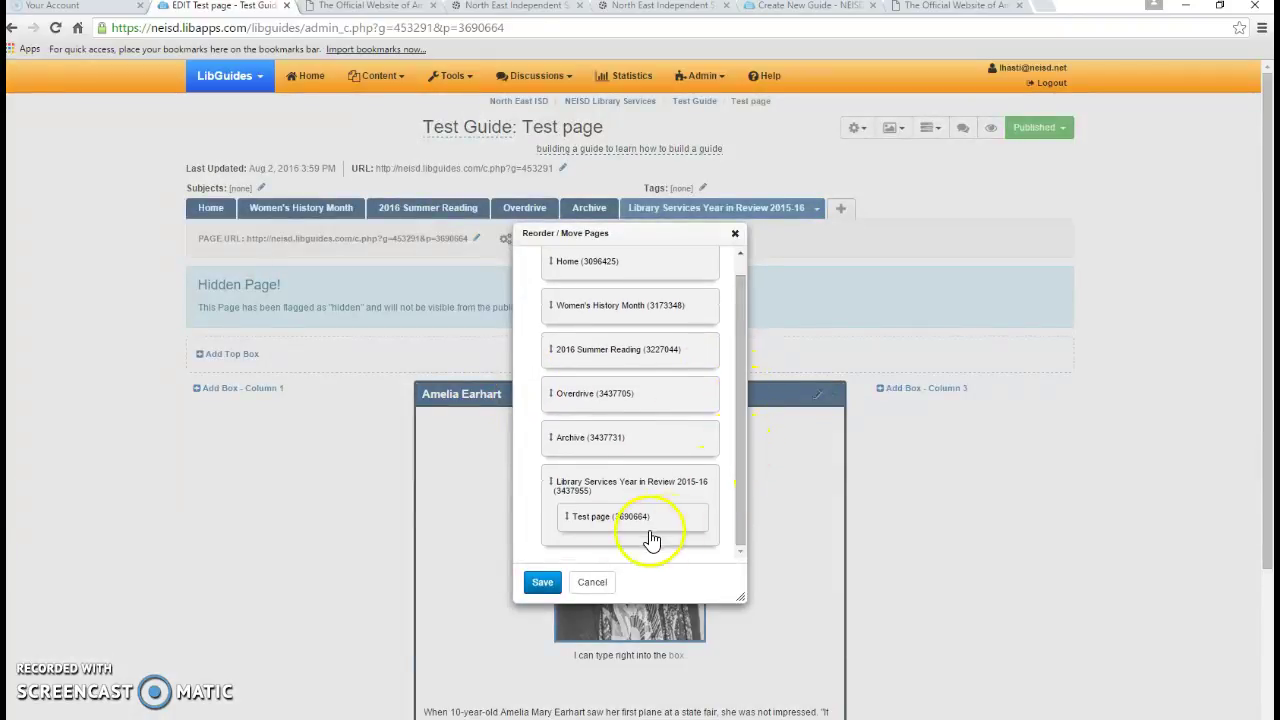
drag(594, 515, 543, 541)
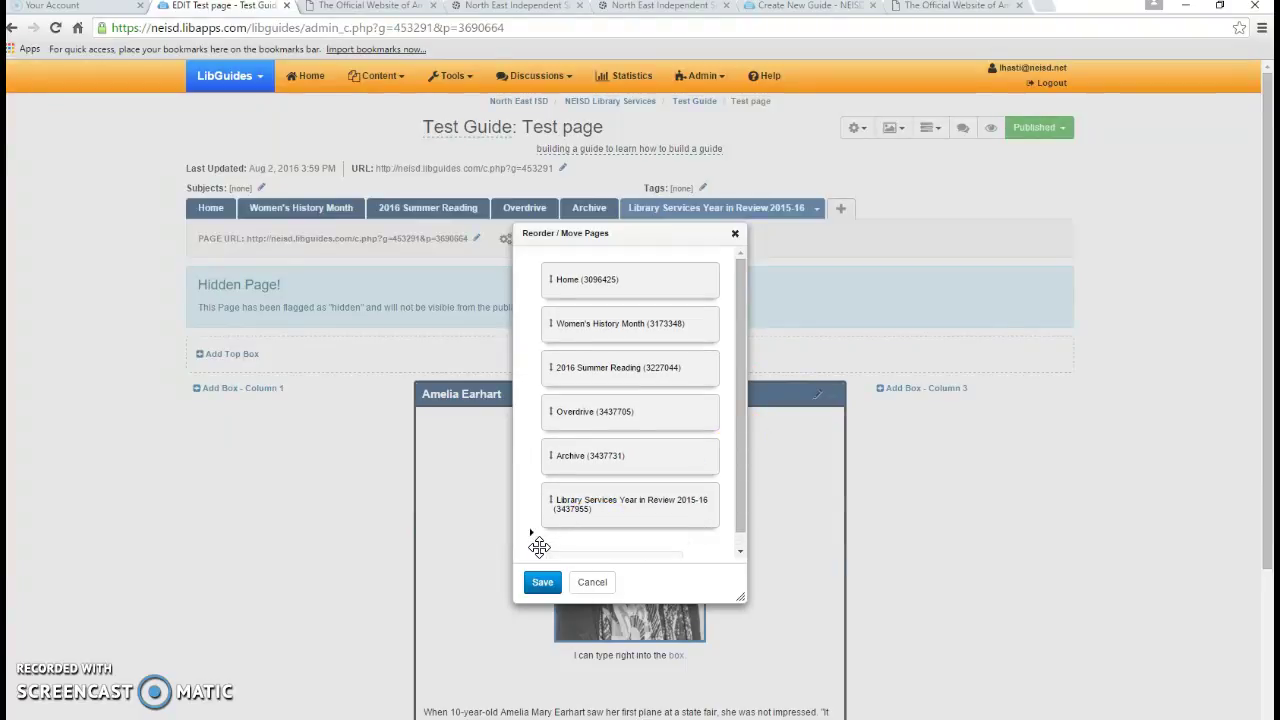
drag(539, 546, 543, 551)
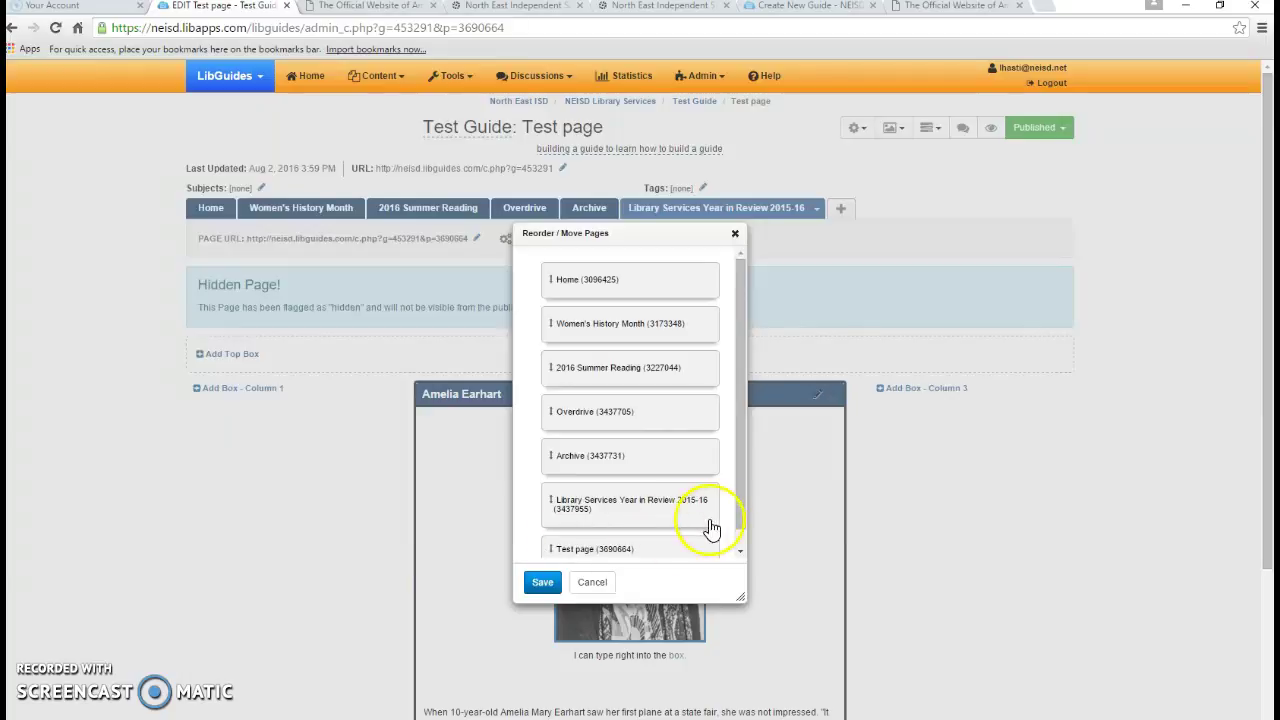
drag(540, 545, 529, 349)
click(530, 590)
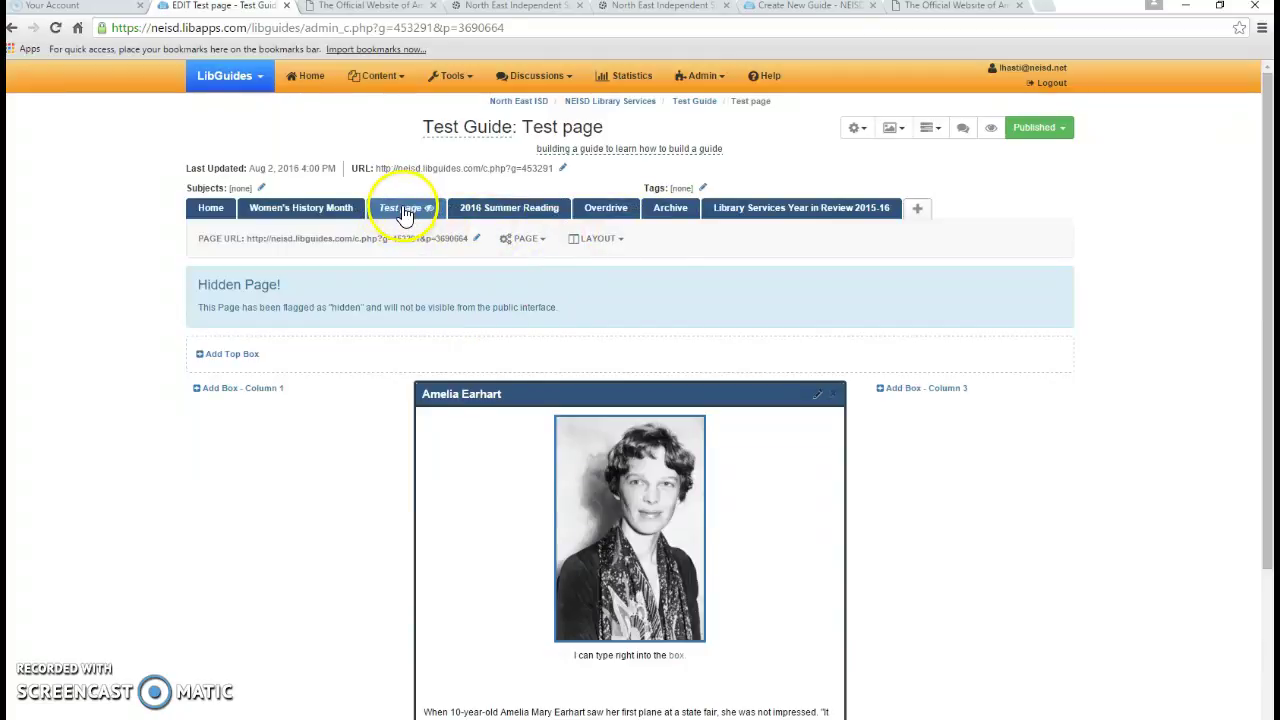
Step: Show Test page on the public guide, then bring up its Delete Page warning
click(525, 238)
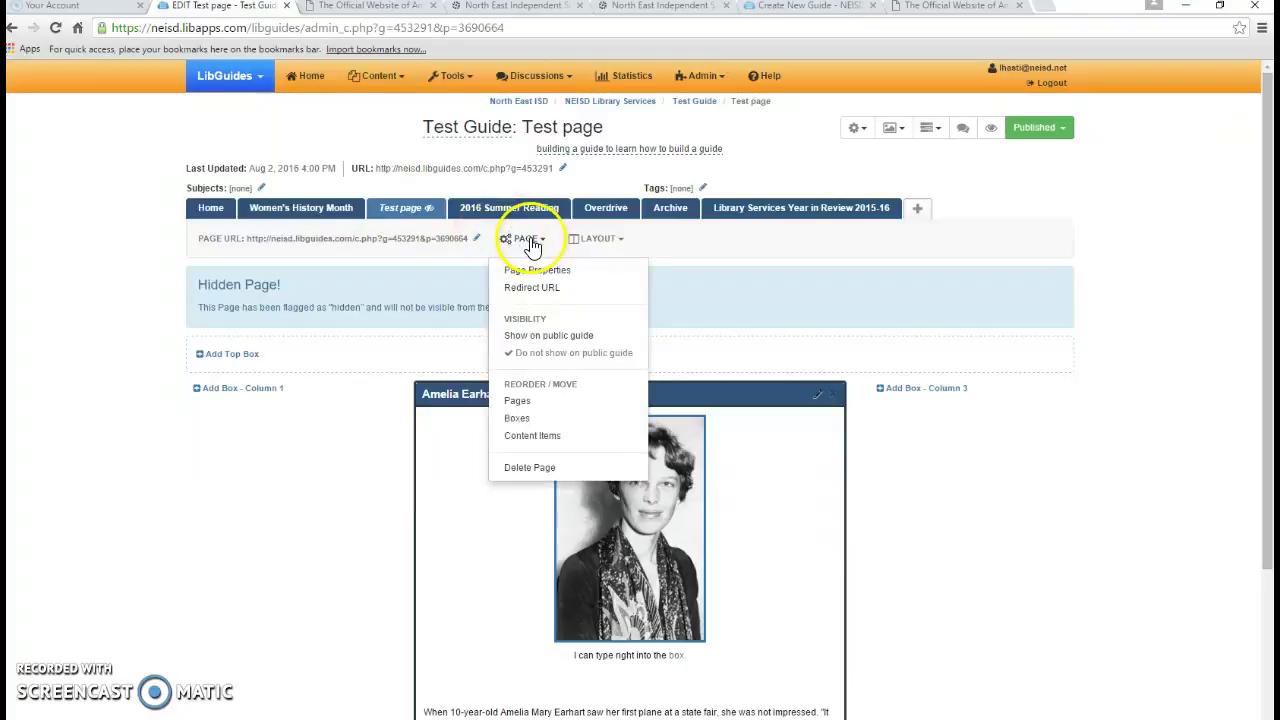
click(505, 337)
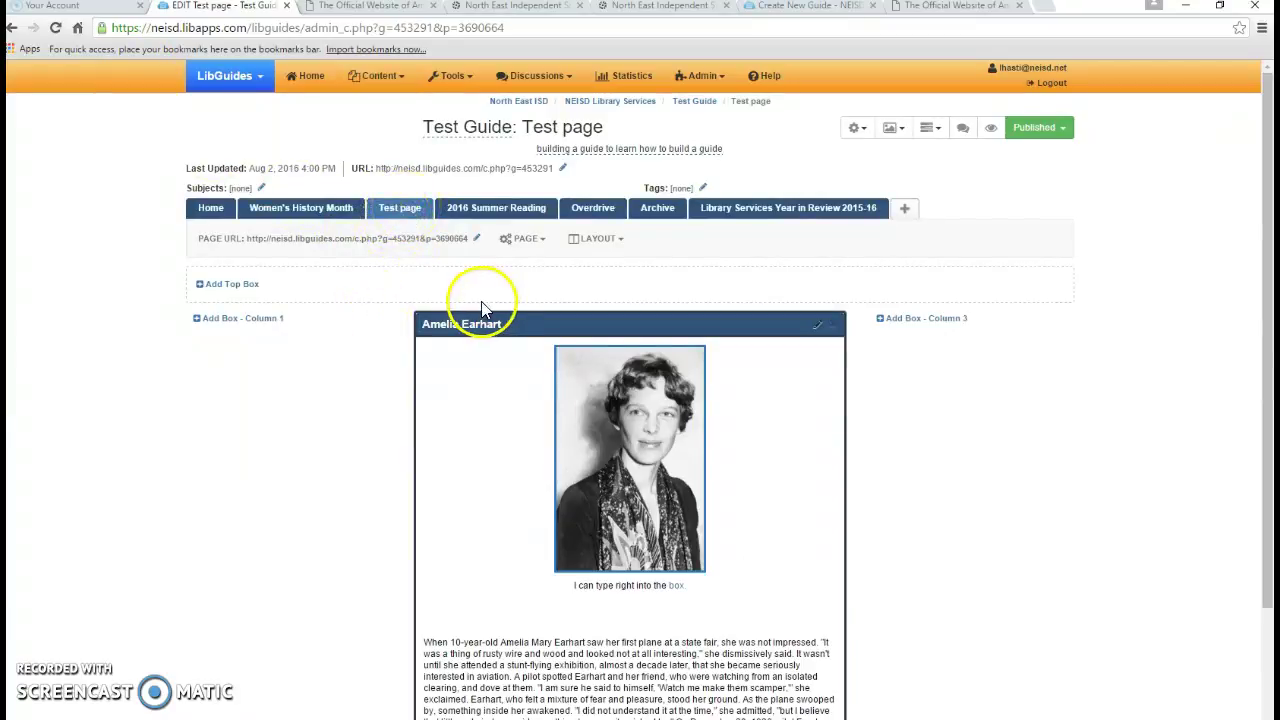
click(528, 241)
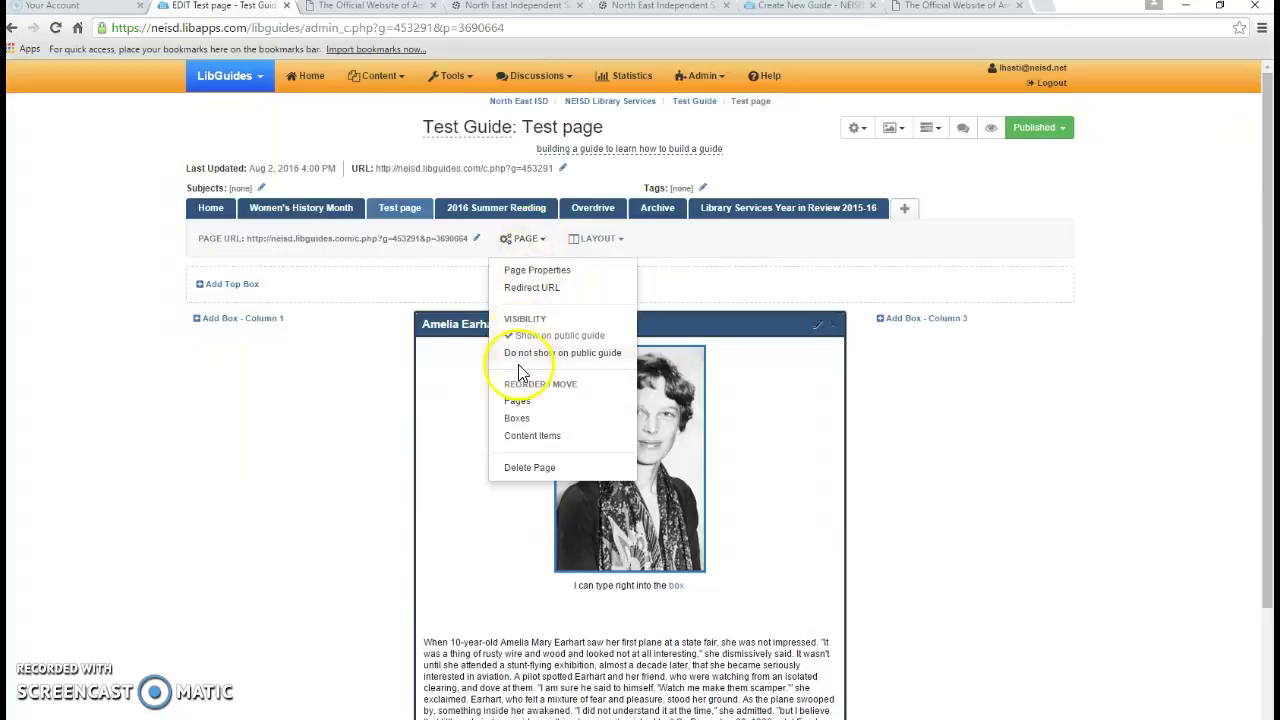
click(530, 470)
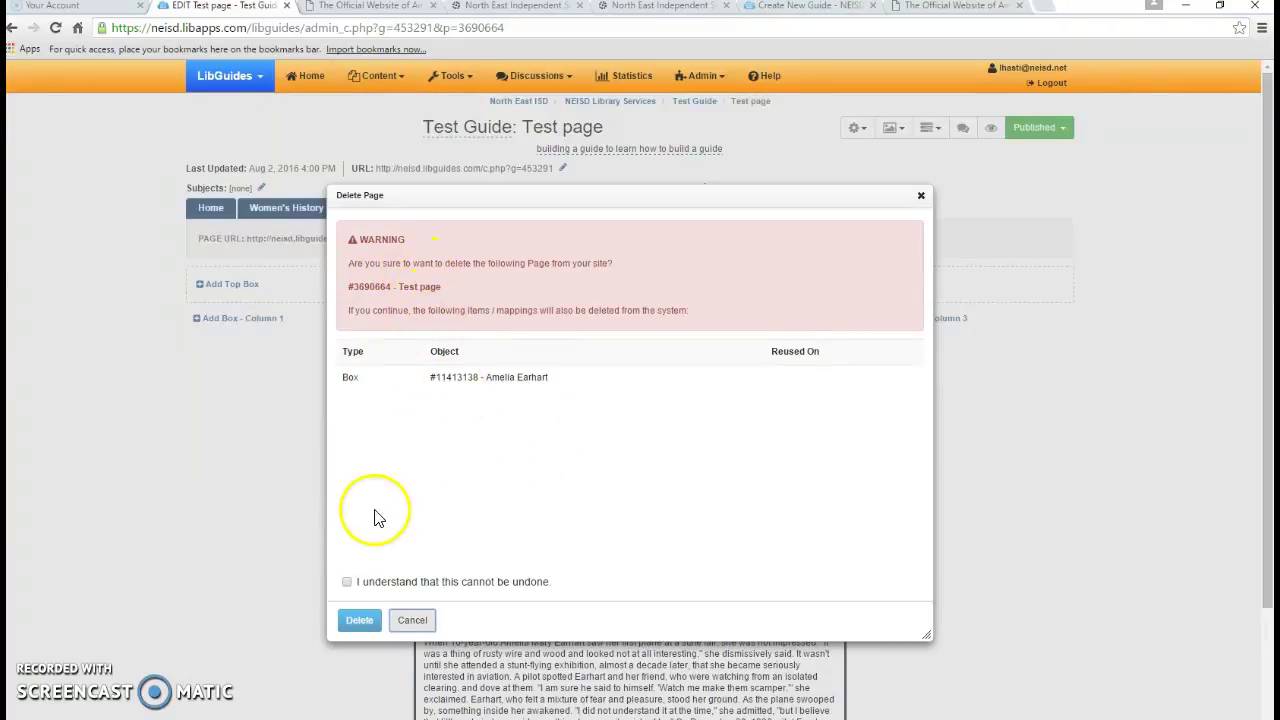
Step: Tick 'I understand that this cannot be undone', then cancel without deleting the page
click(347, 583)
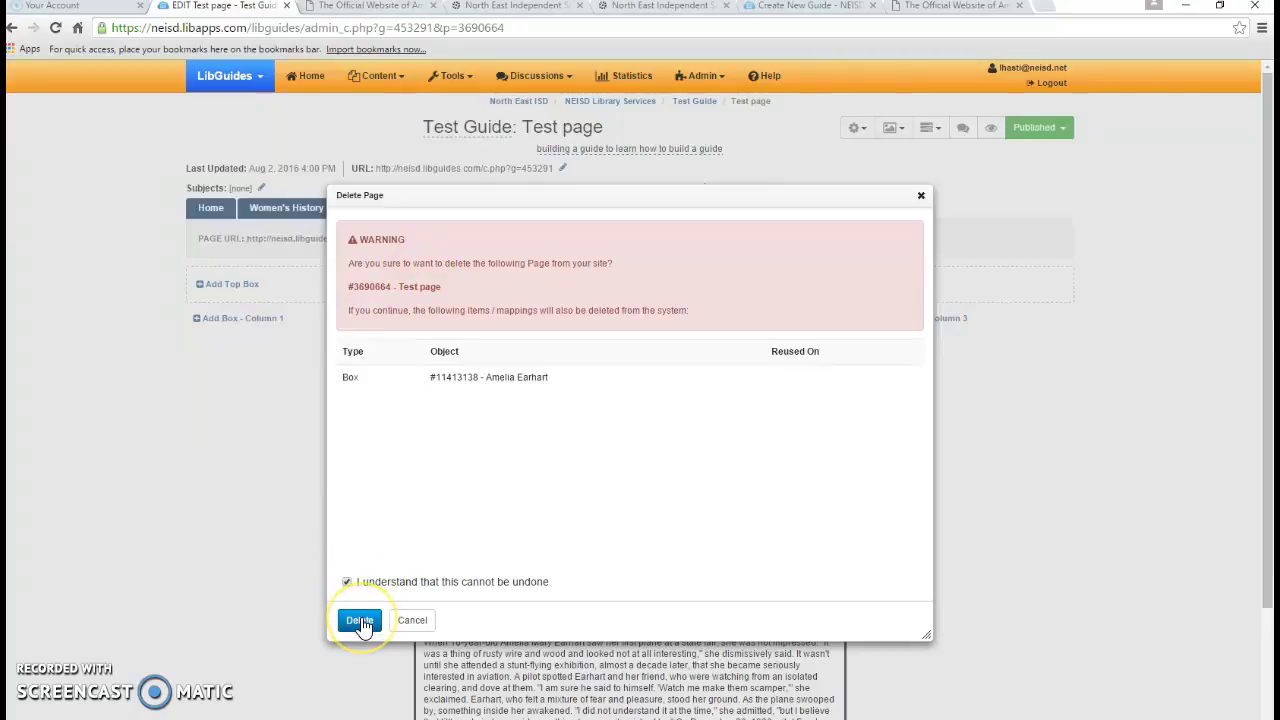
click(412, 621)
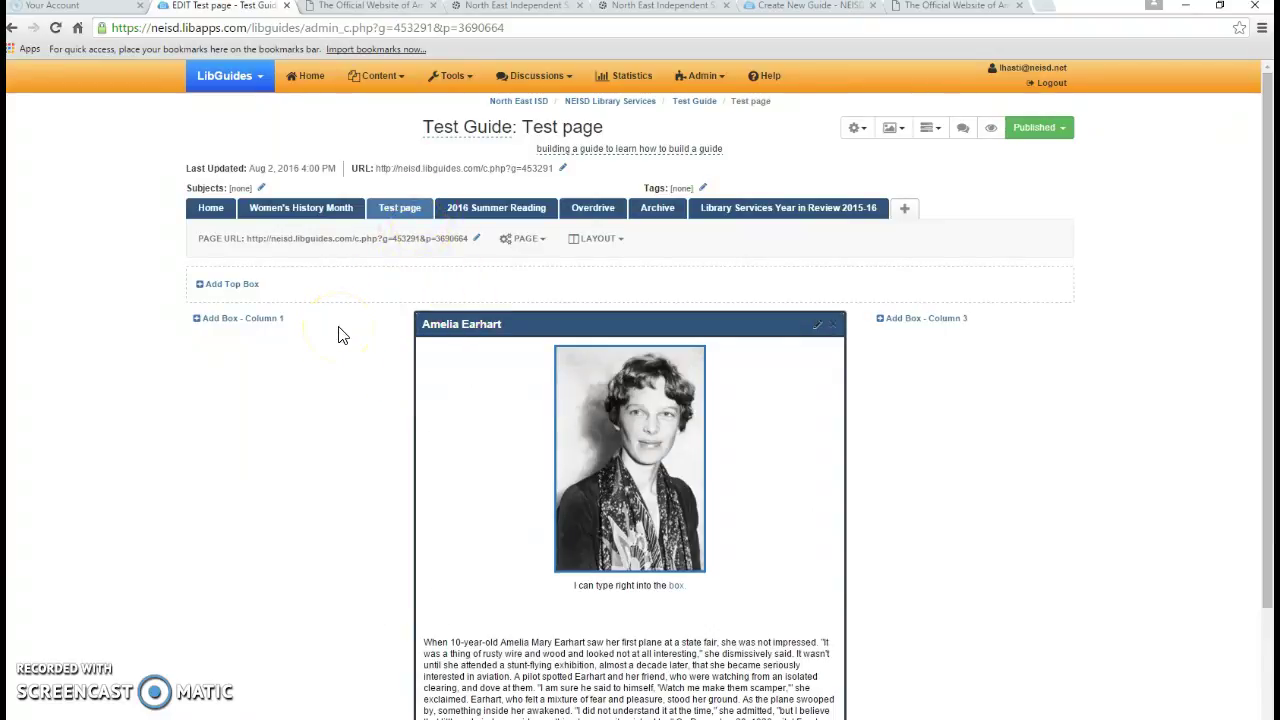
Step: Browse LibGuides help by subject, expanding Basics and Building & Publishing Guides, then return to the editor
click(768, 76)
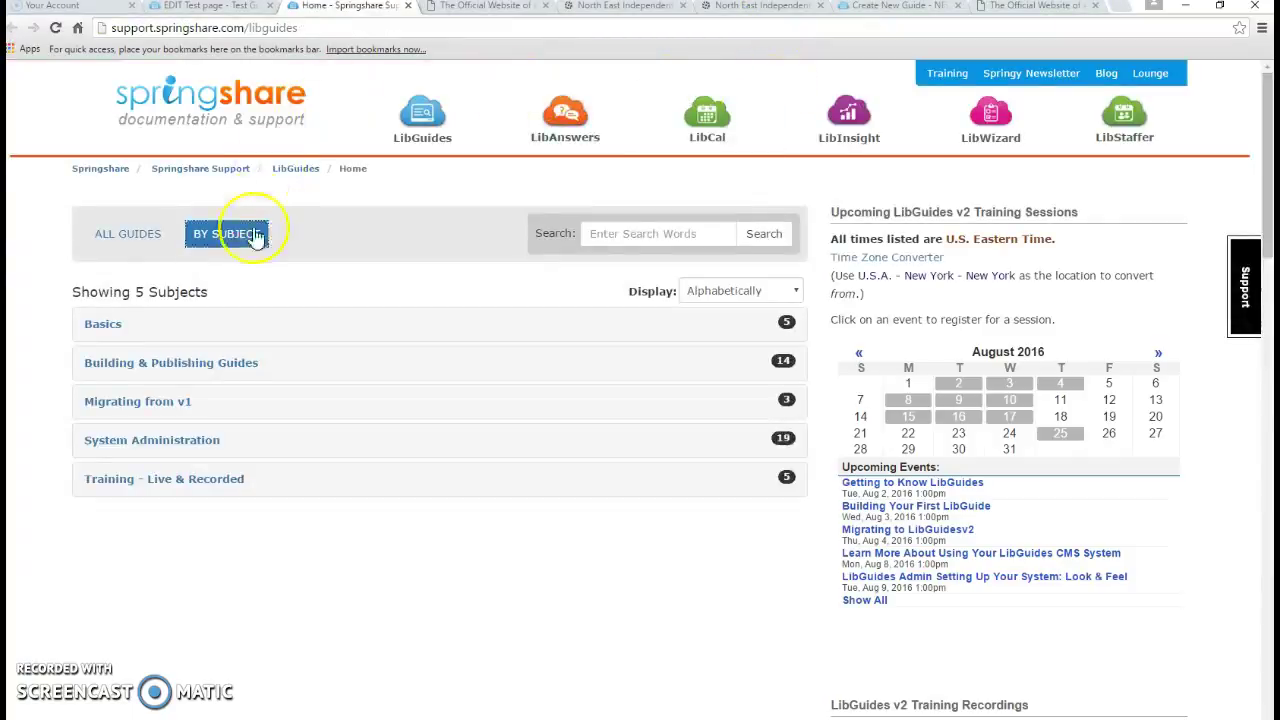
click(101, 328)
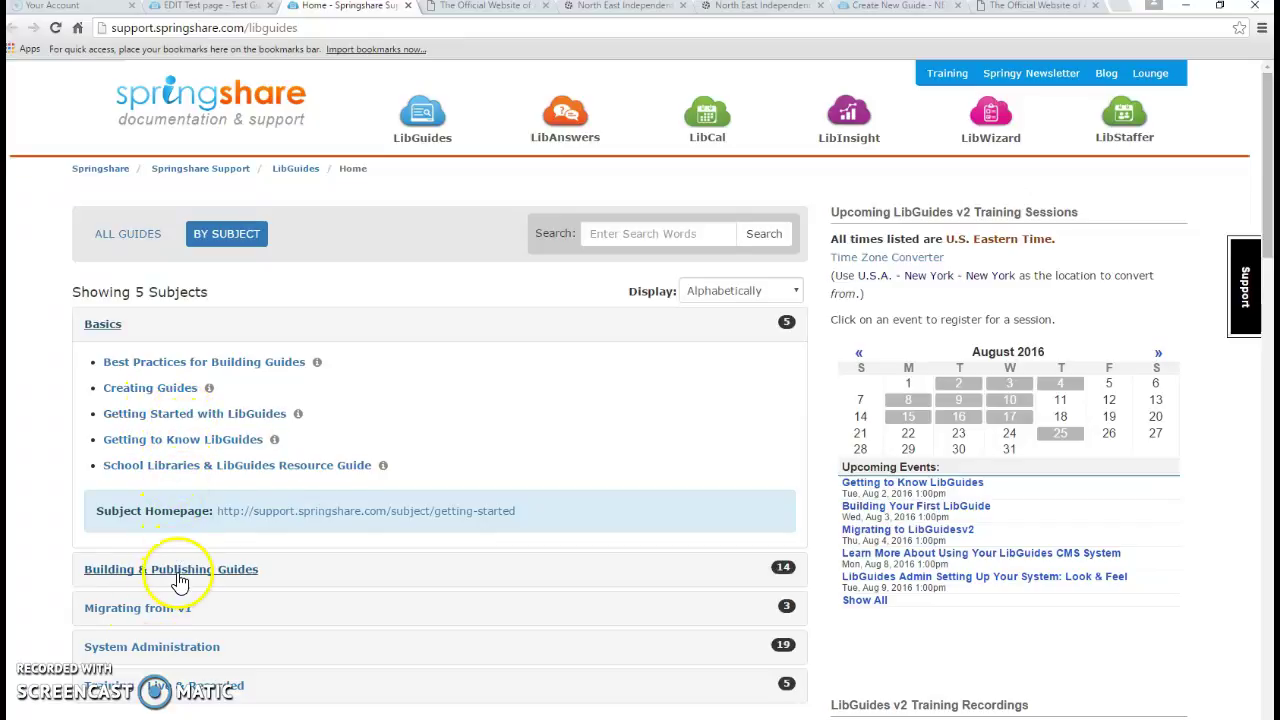
click(148, 569)
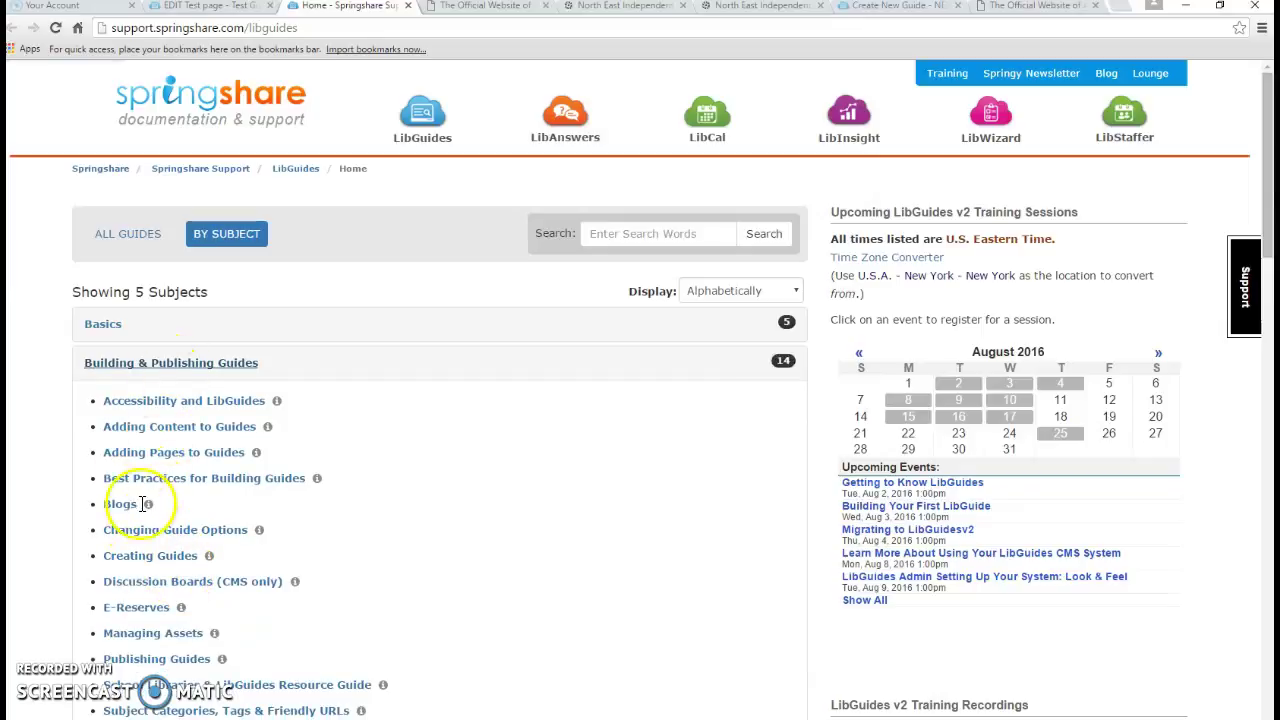
click(203, 8)
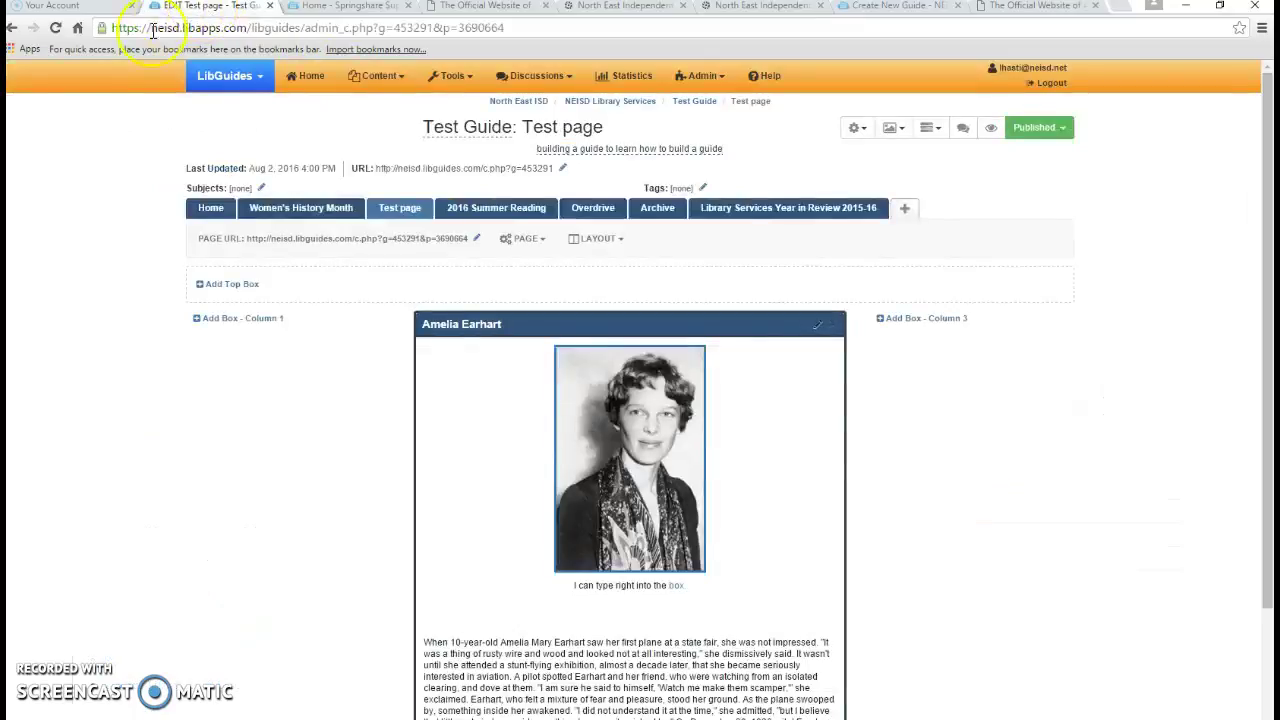